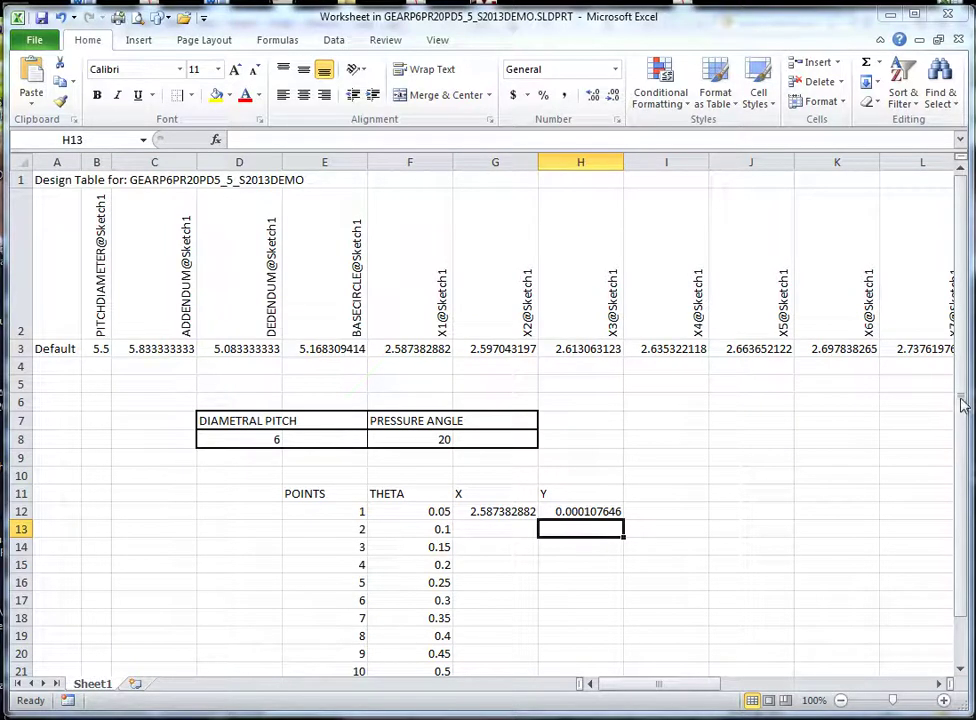
Fill the G12:H12 X and Y formulas down to row 22, which return zeros and #VALUE!
left_click(963, 428)
left_click_drag(963, 428, 965, 436)
left_click_drag(500, 343, 627, 525)
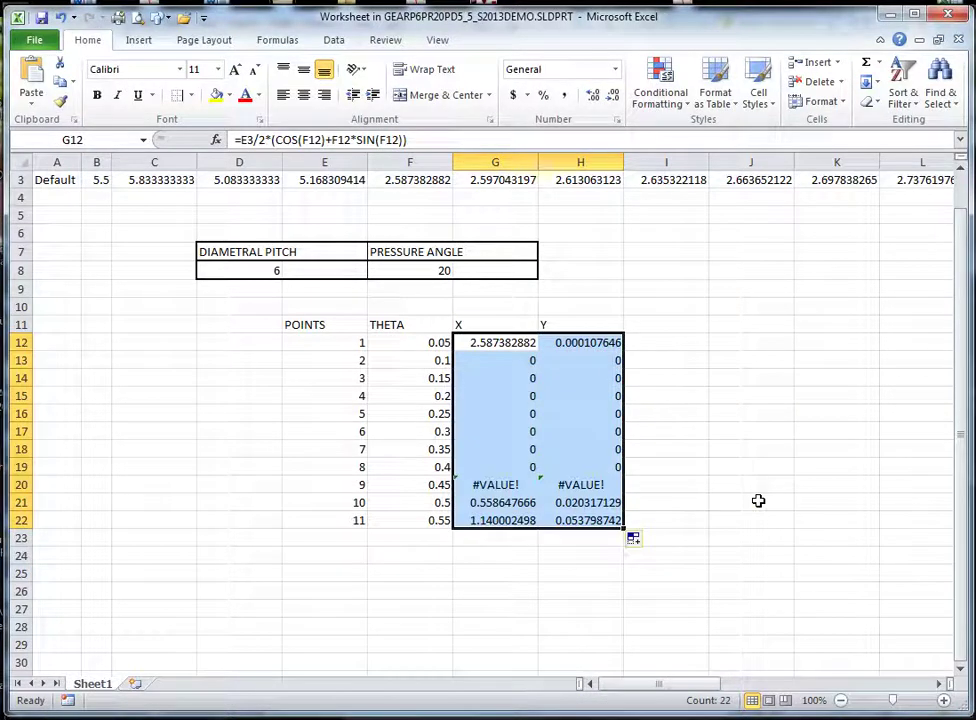
left_click(755, 501)
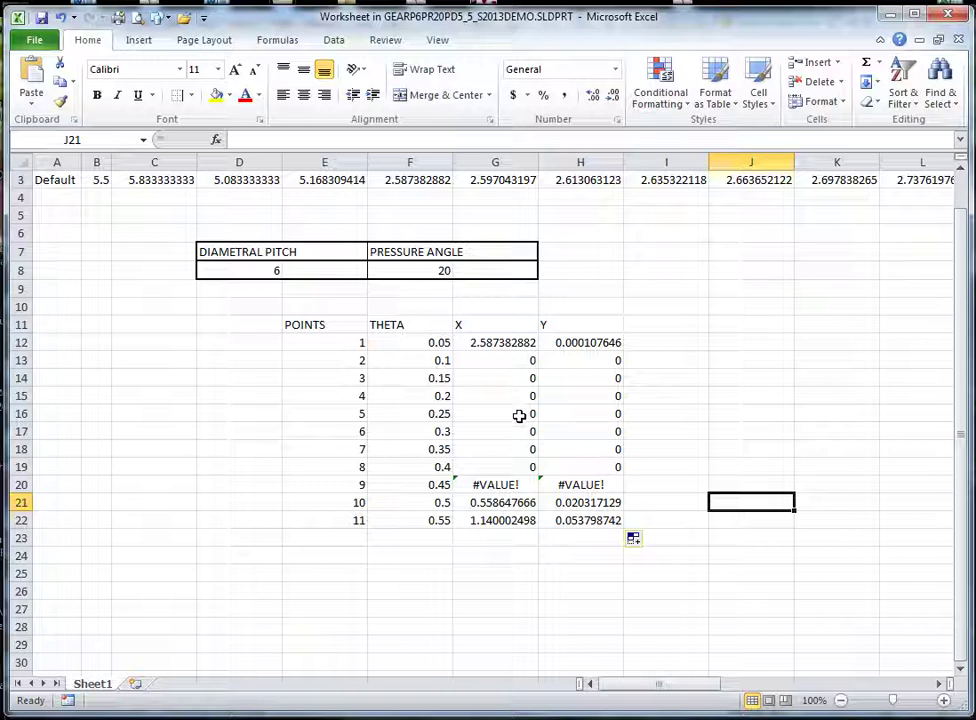
Inspect the G12 and G13 X formulas to check their base-circle E3 reference.
left_click(508, 343)
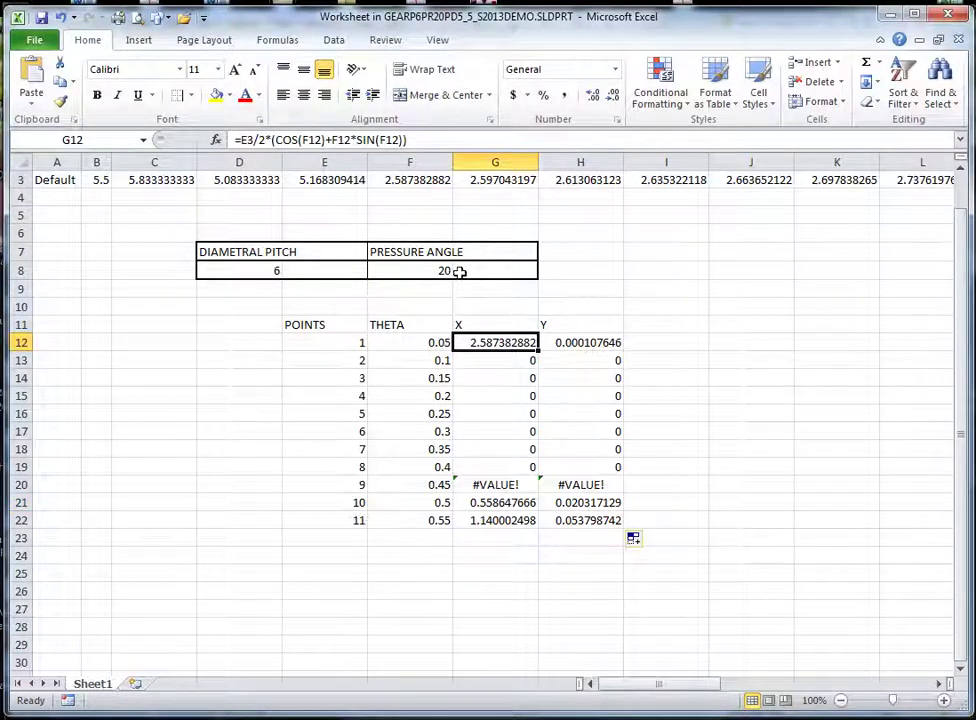
scroll(594, 280, "up", 1)
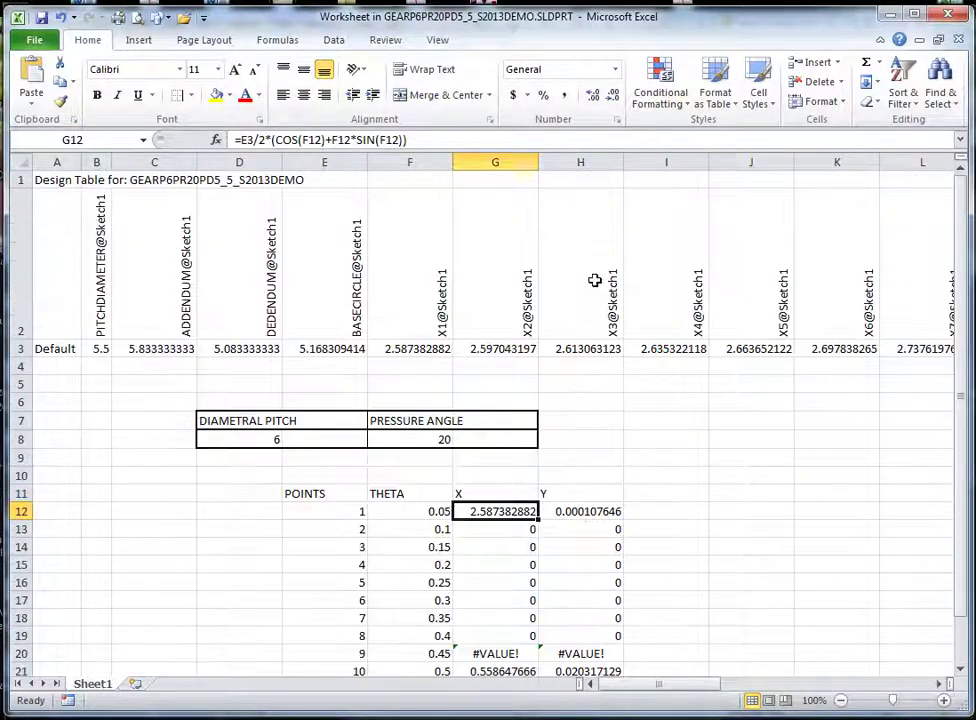
left_click(465, 140)
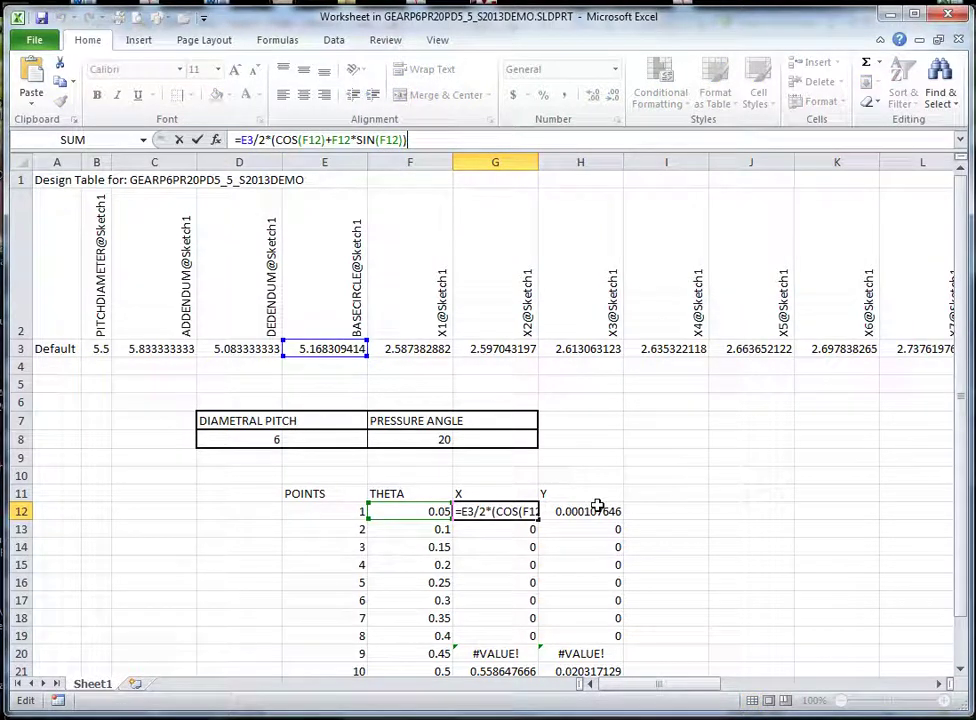
left_click(503, 533)
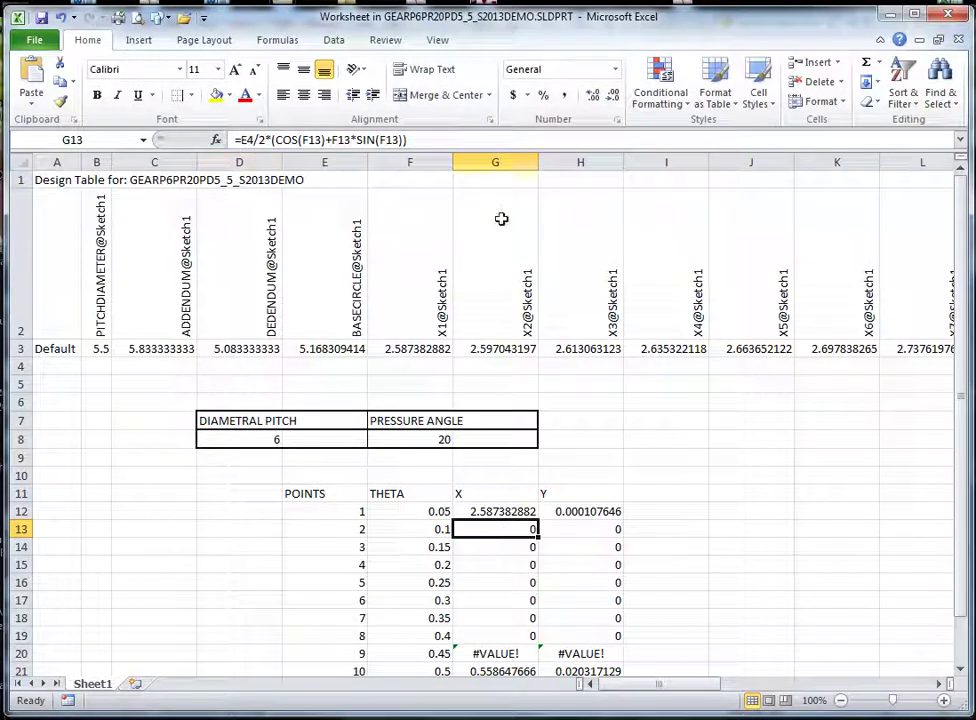
left_click(477, 141)
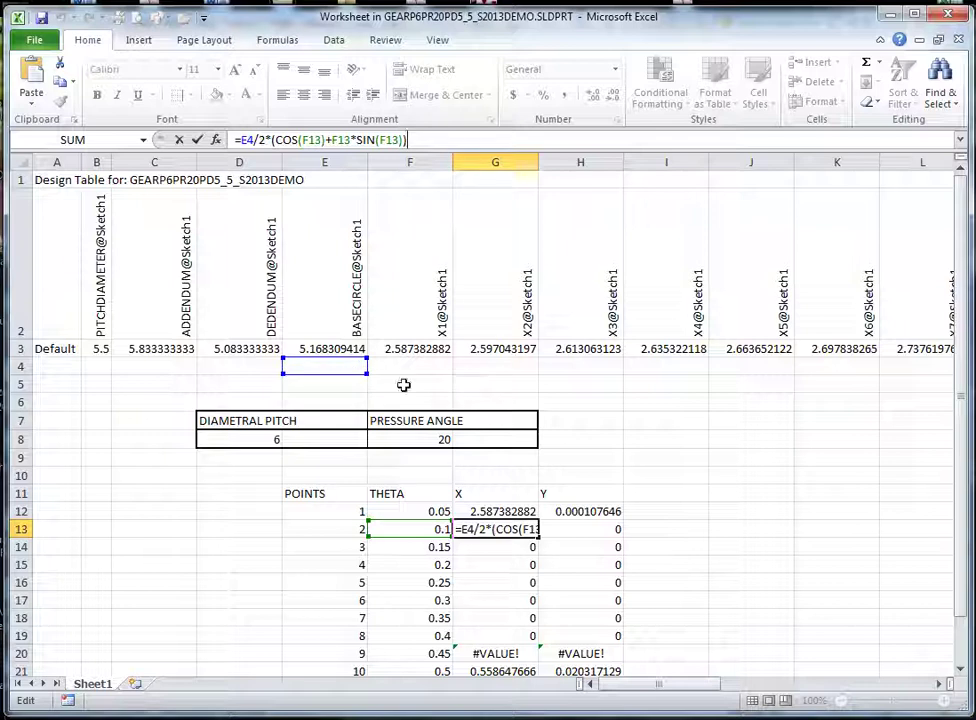
left_click(497, 511)
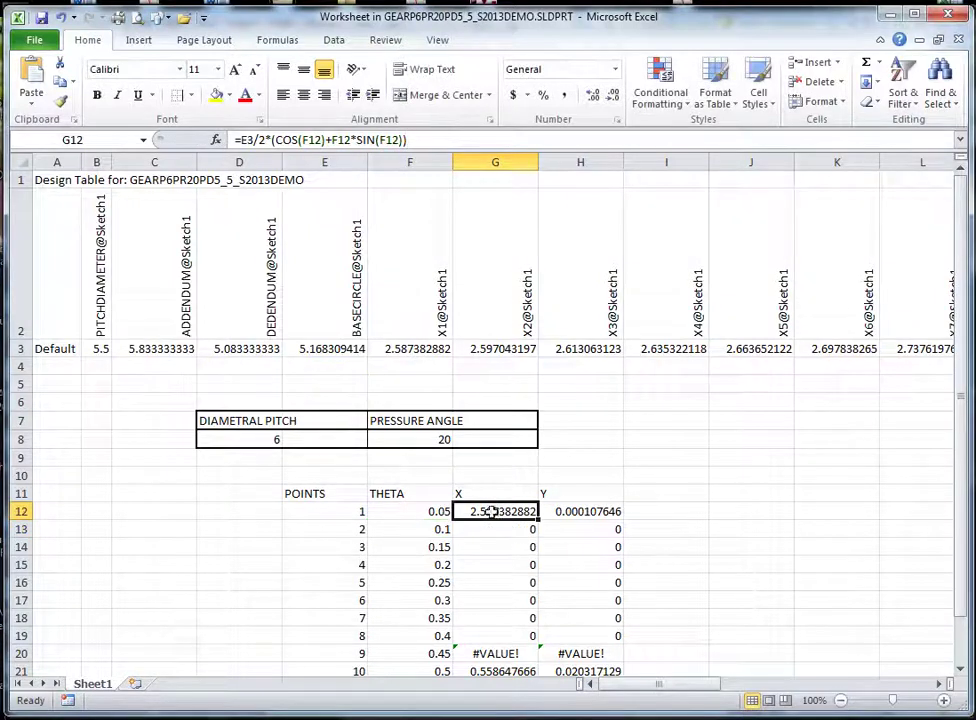
Change E3 to E$3 in the G12 and H12 formulas to lock the base-circle row.
left_click(255, 140)
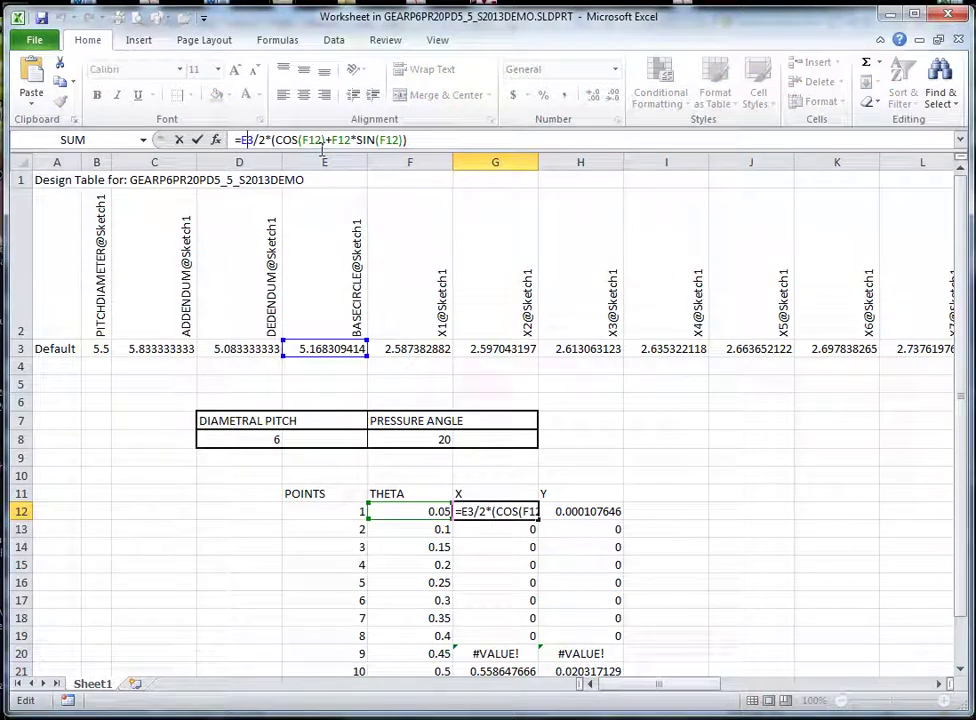
type("$")
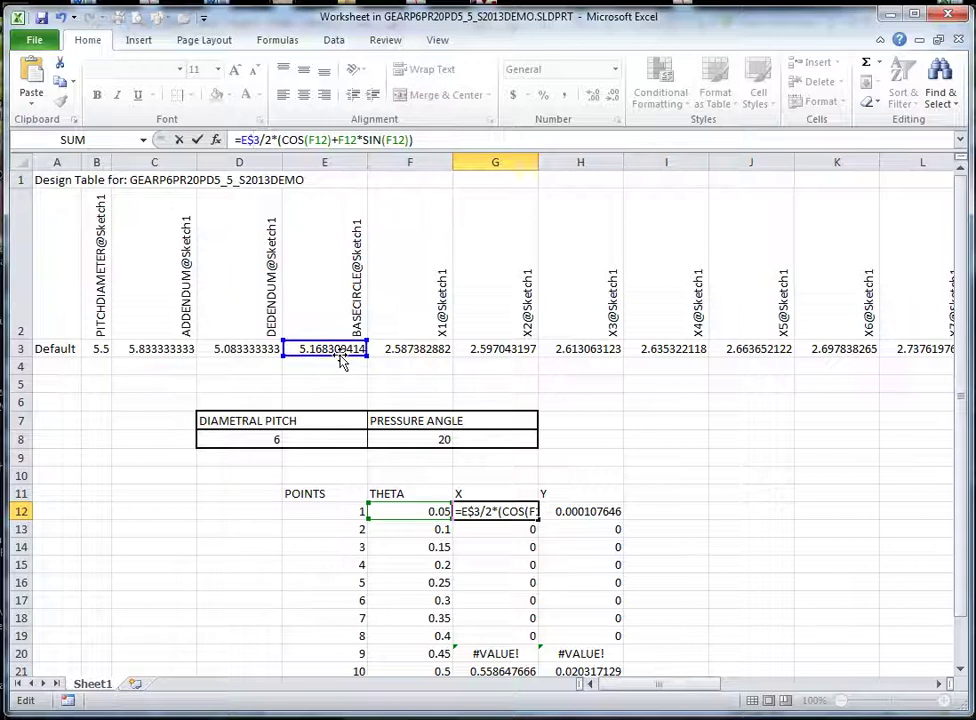
left_click(671, 513)
left_click(596, 513)
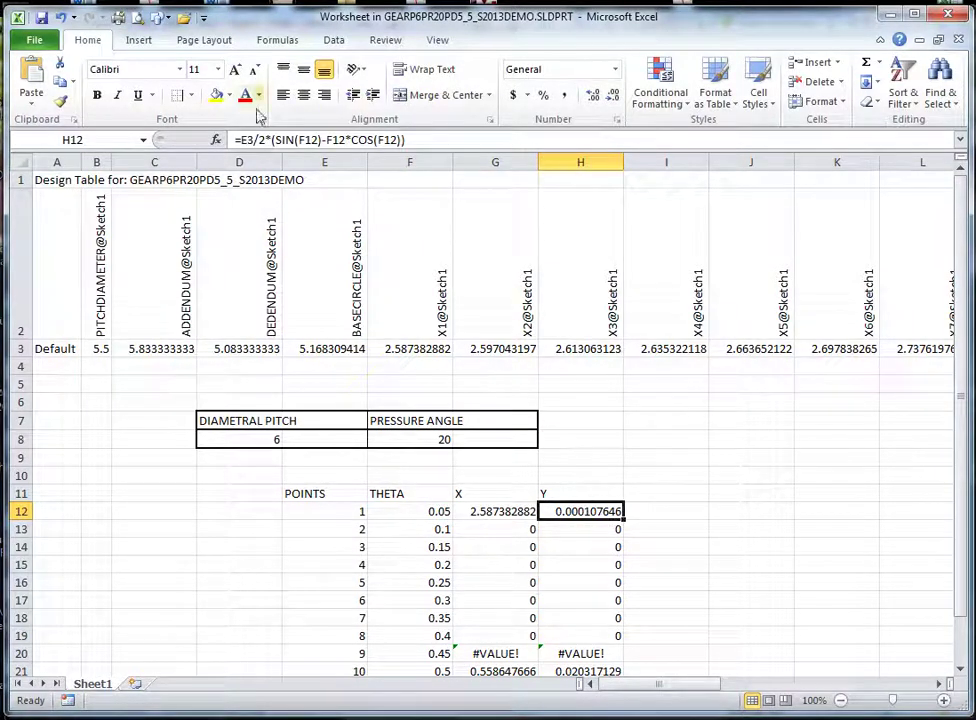
left_click(273, 140)
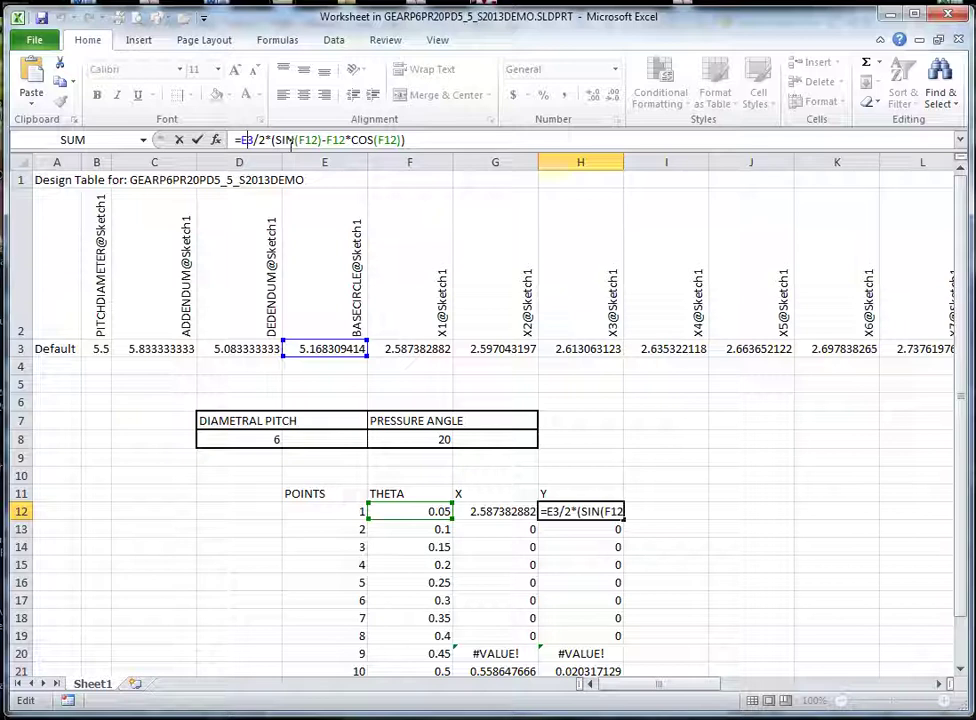
type("$")
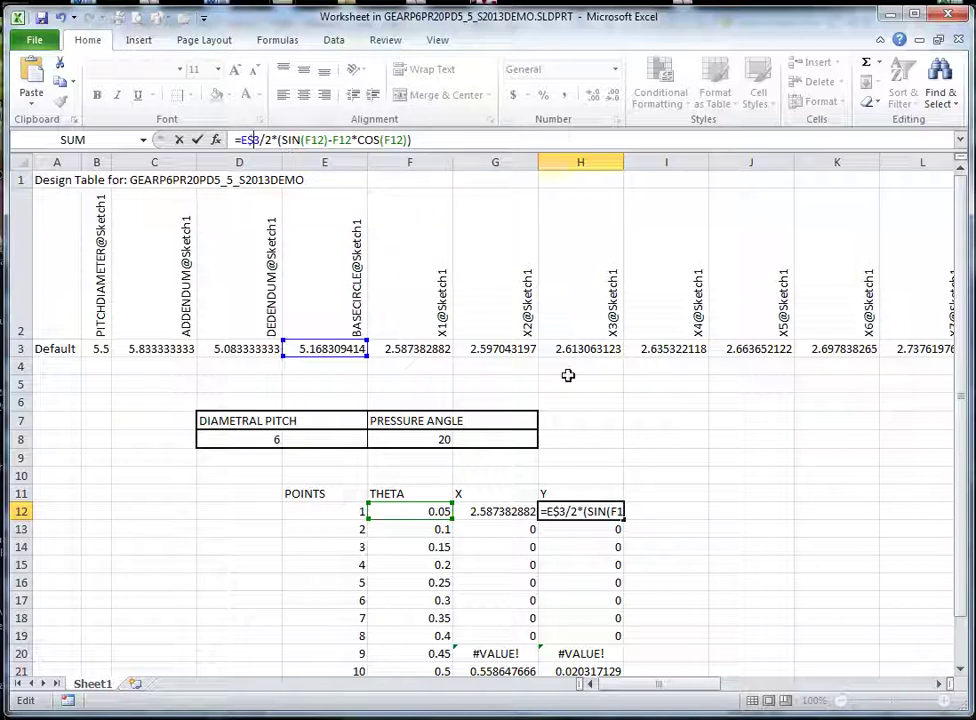
left_click(763, 561)
scroll(763, 565, "down", 1)
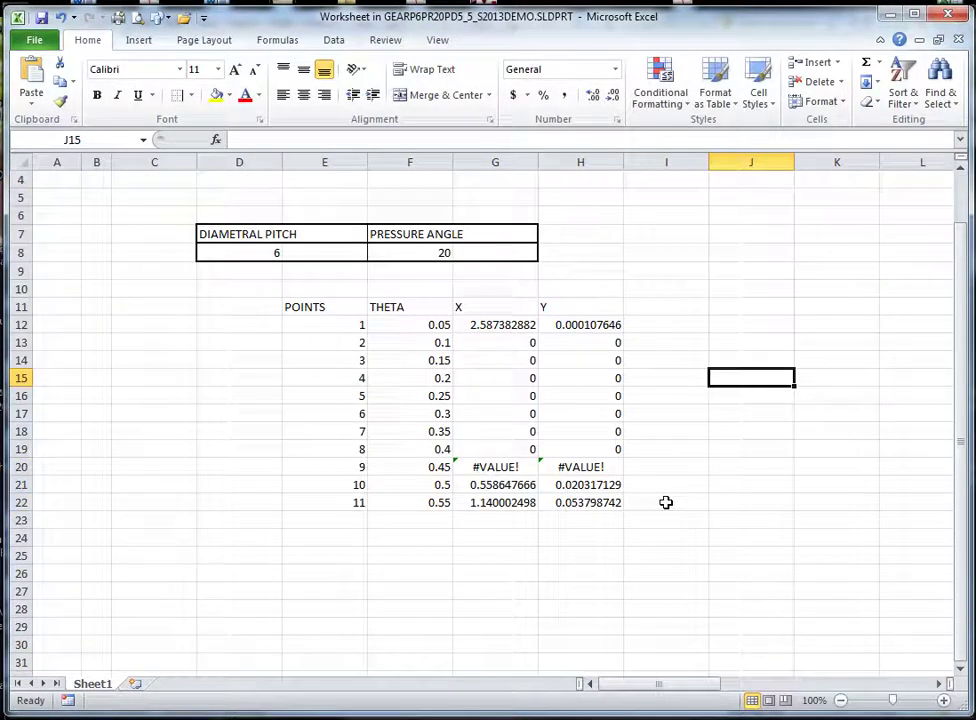
Refill the corrected G12:H12 formulas to row 22, giving valid X and Y for all 11 points.
left_click_drag(486, 323, 625, 506)
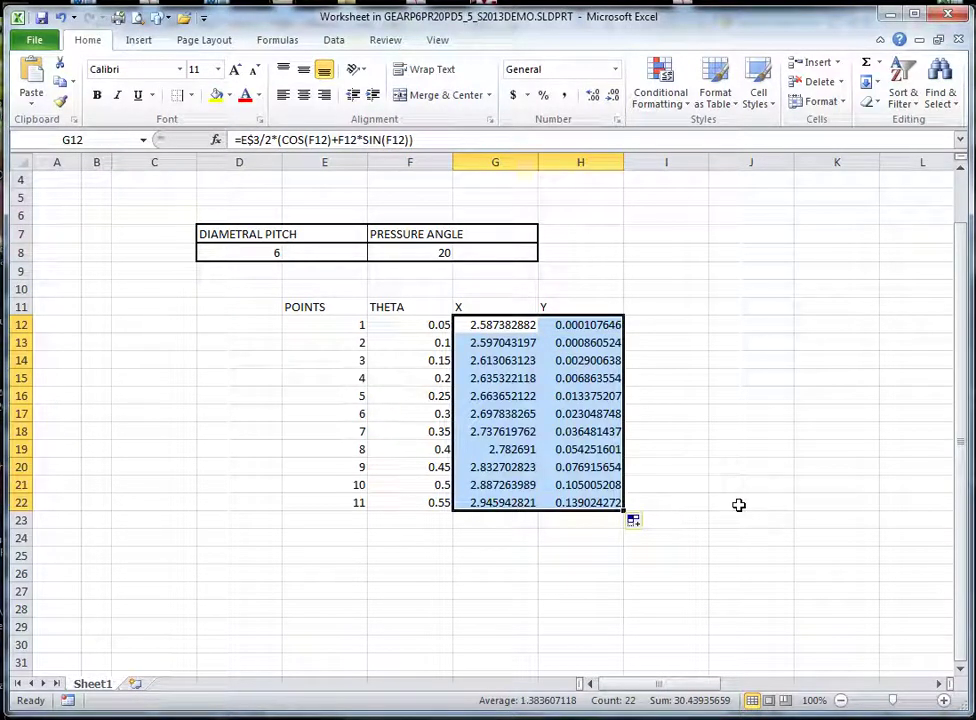
left_click(580, 588)
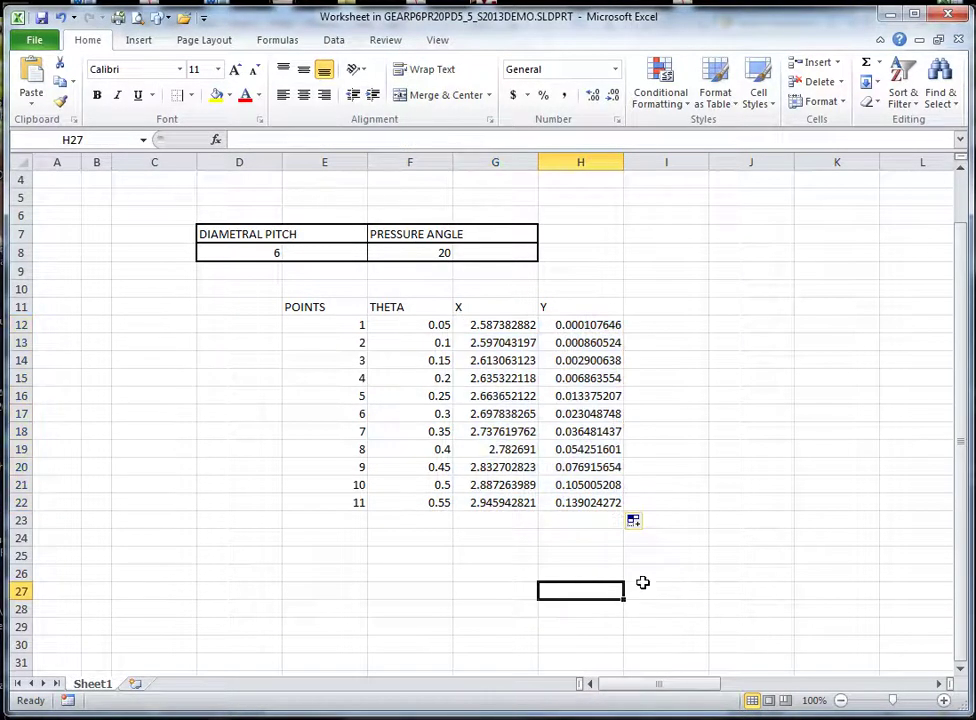
left_click_drag(307, 307, 571, 501)
left_click(572, 497)
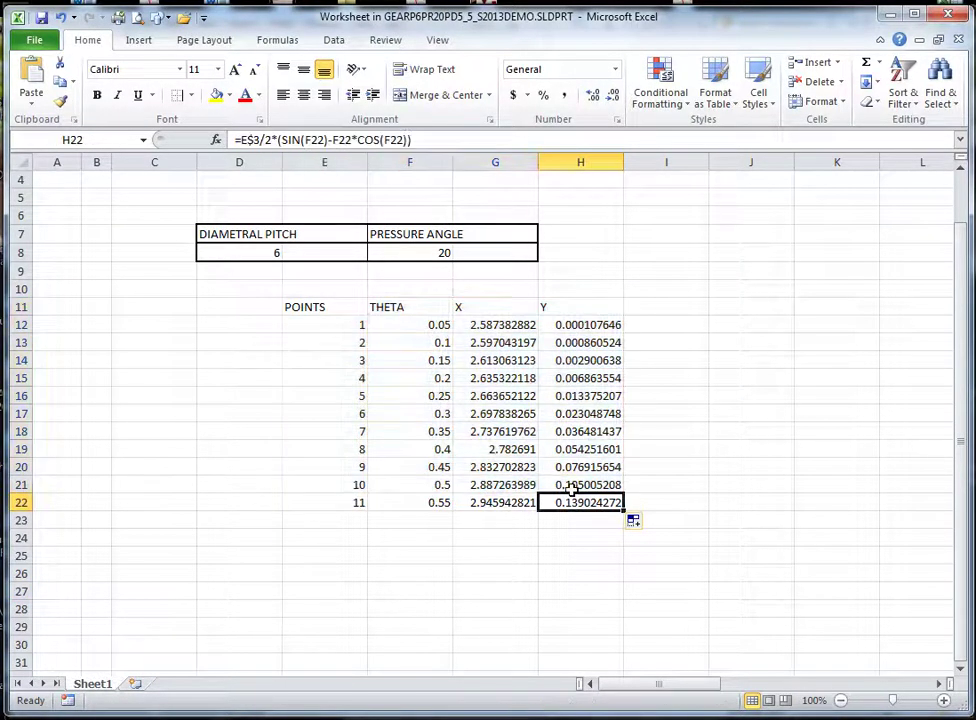
Give the E11:H22 points table All Borders and centre its contents.
left_click(299, 307)
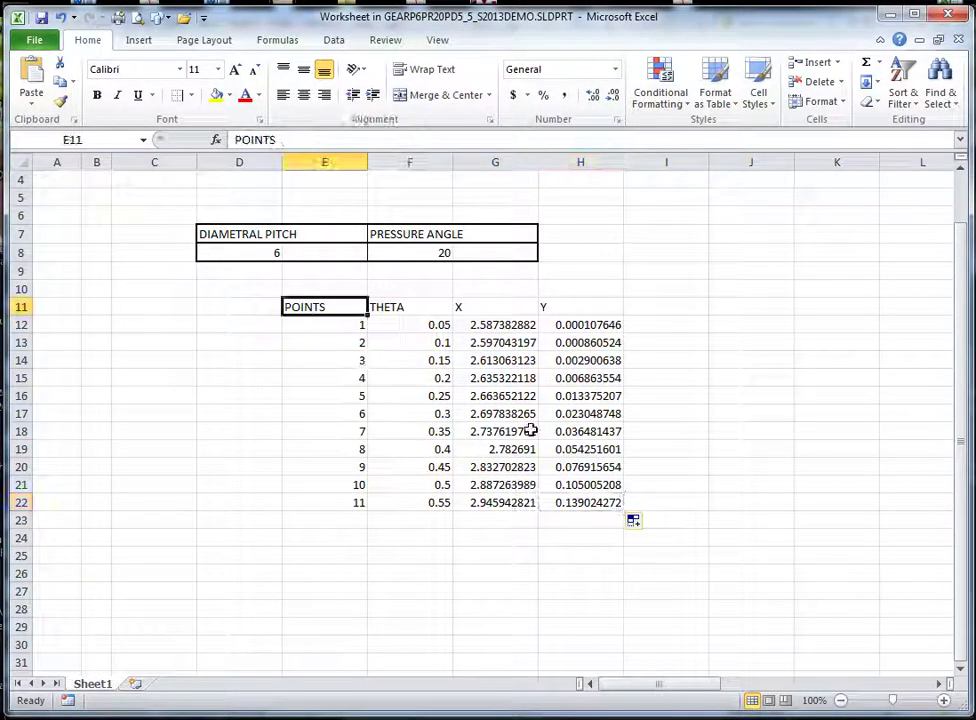
left_click(586, 503, "shift")
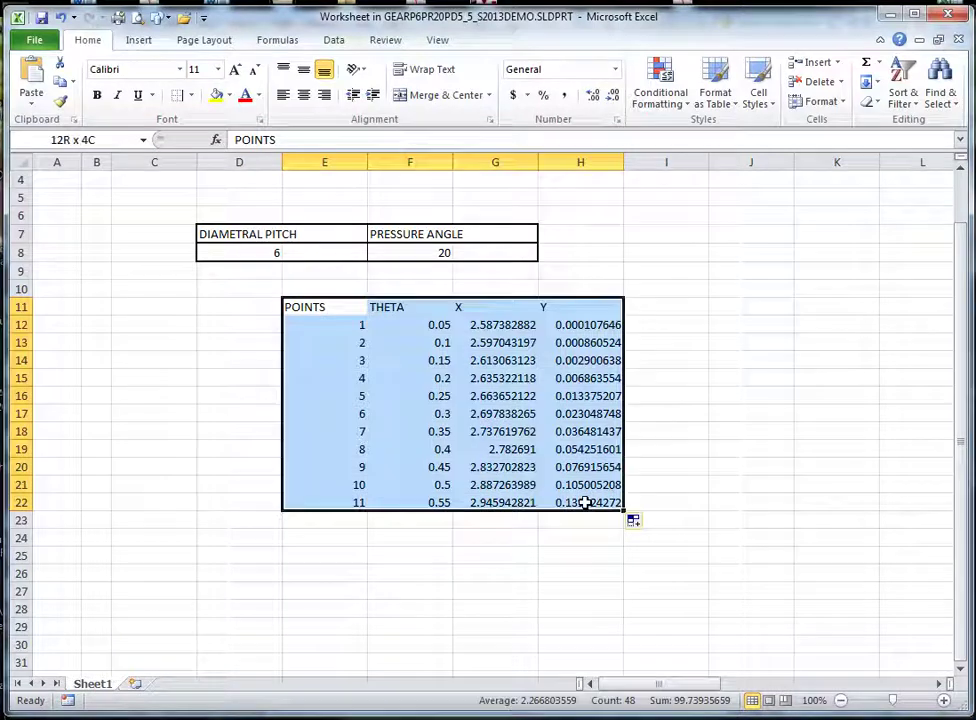
left_click(192, 97)
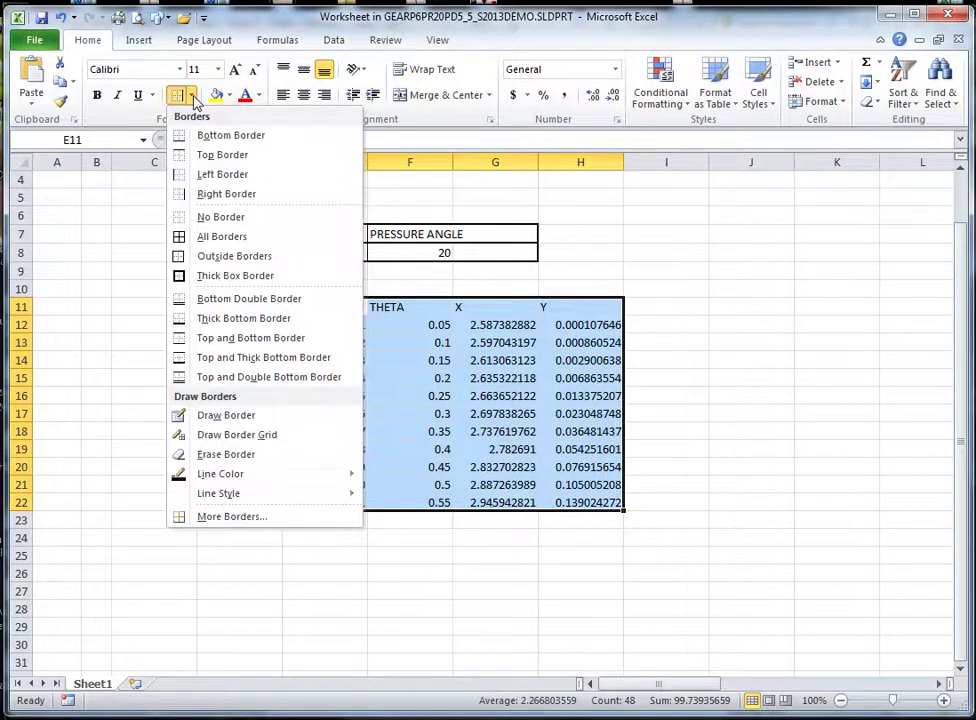
left_click(179, 236)
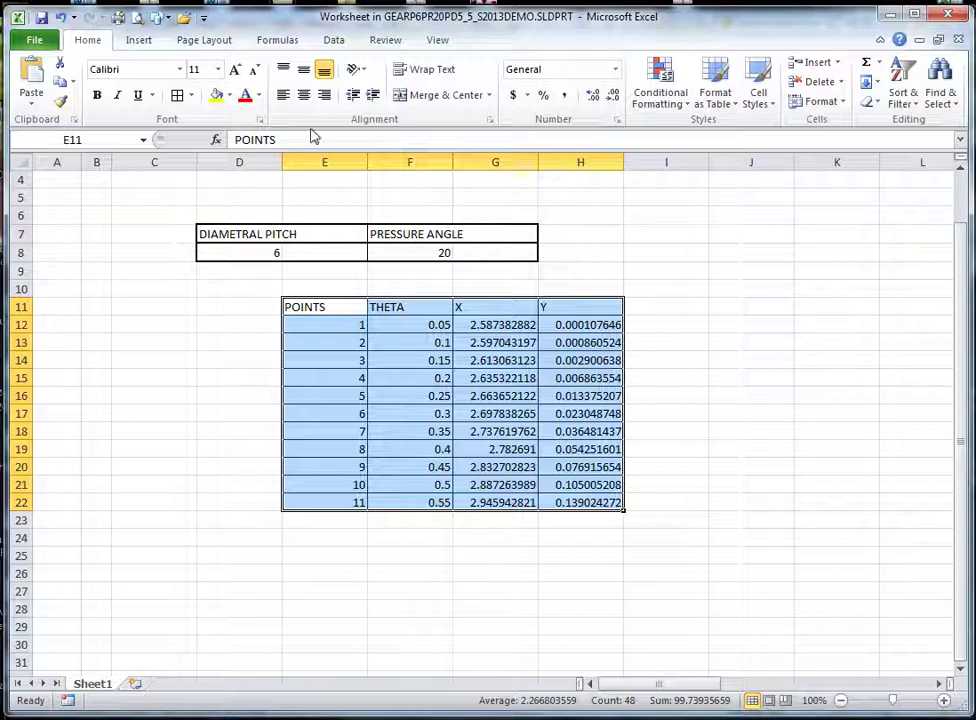
left_click(303, 95)
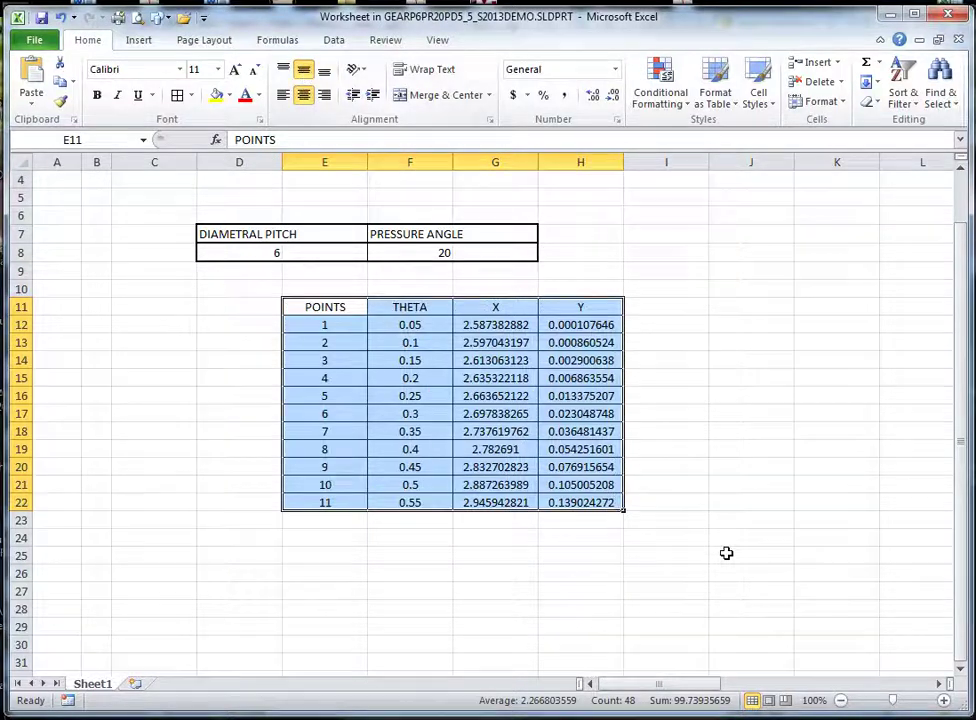
left_click(721, 572)
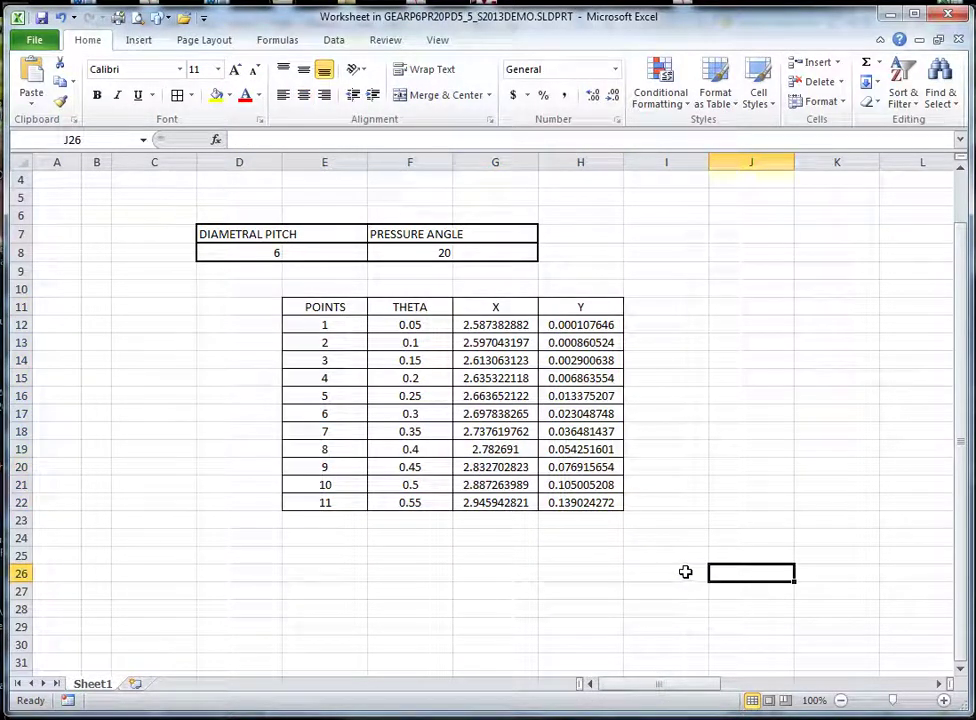
Select the X1–X11 design-table cells F3:P3 in row 3.
scroll(668, 510, "up", 1)
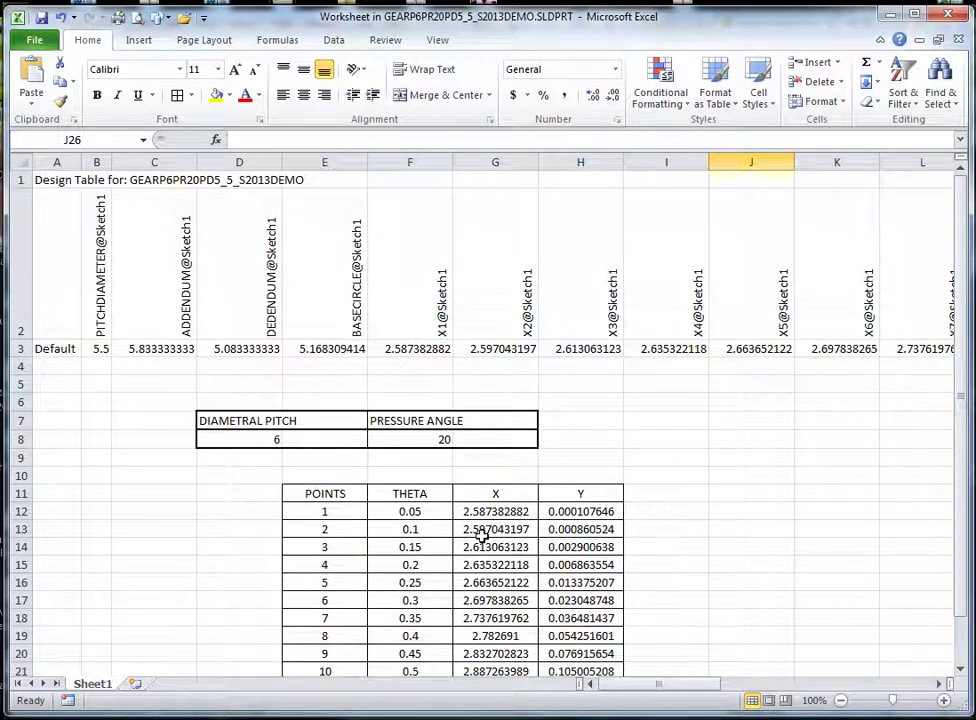
left_click(428, 352)
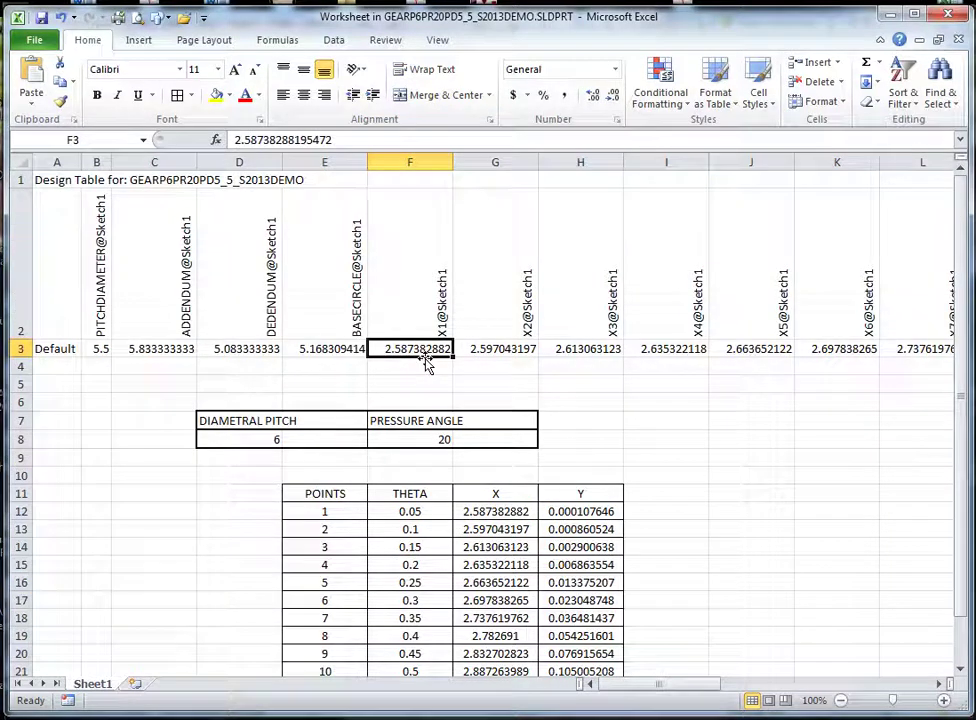
left_click_drag(690, 686, 770, 690)
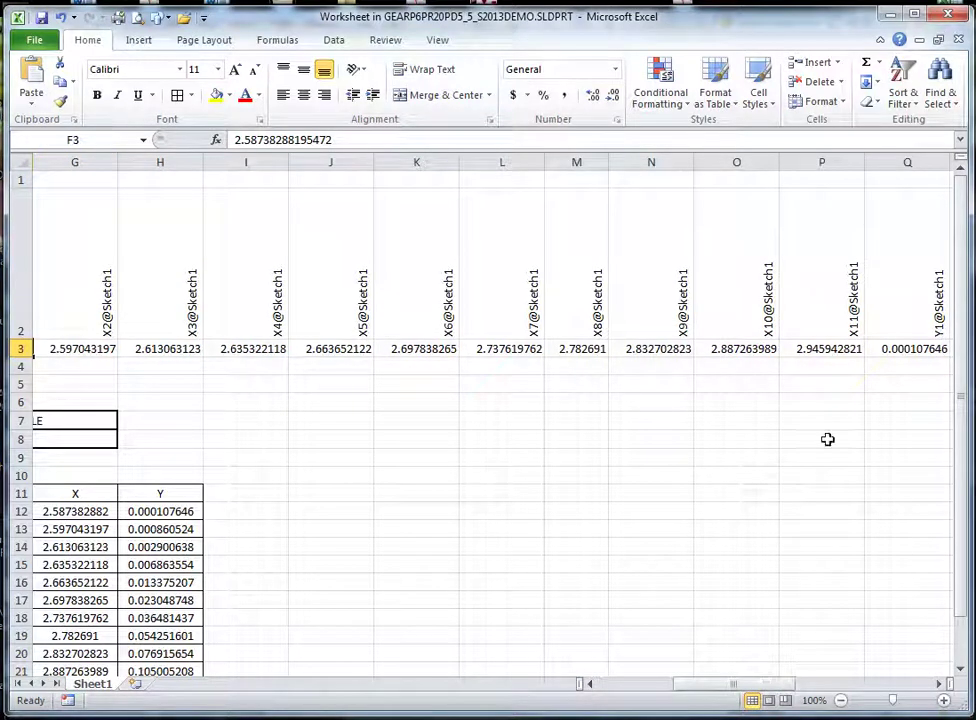
left_click(834, 352, "shift")
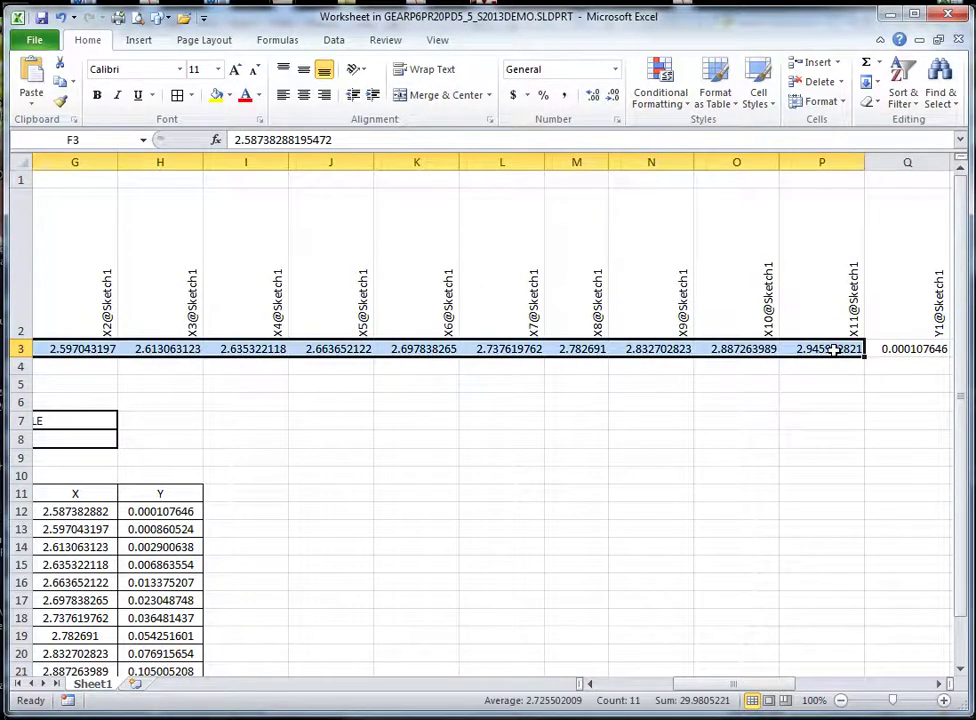
Enter =TRANSPOSE(G12:G22) as an array formula across F3:P3.
double_click(385, 137)
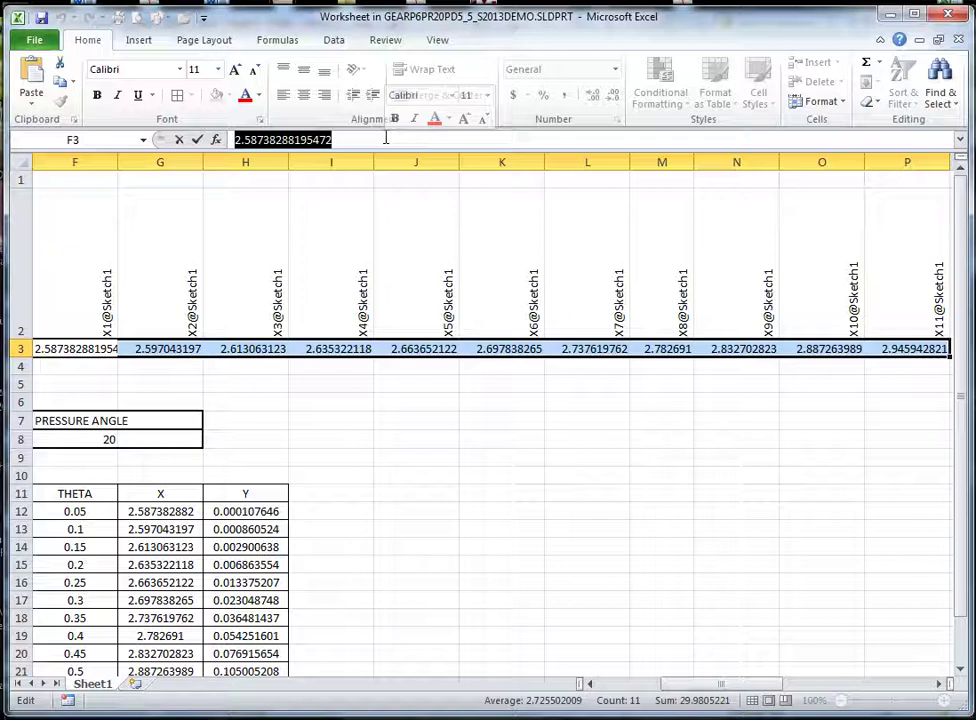
type("=")
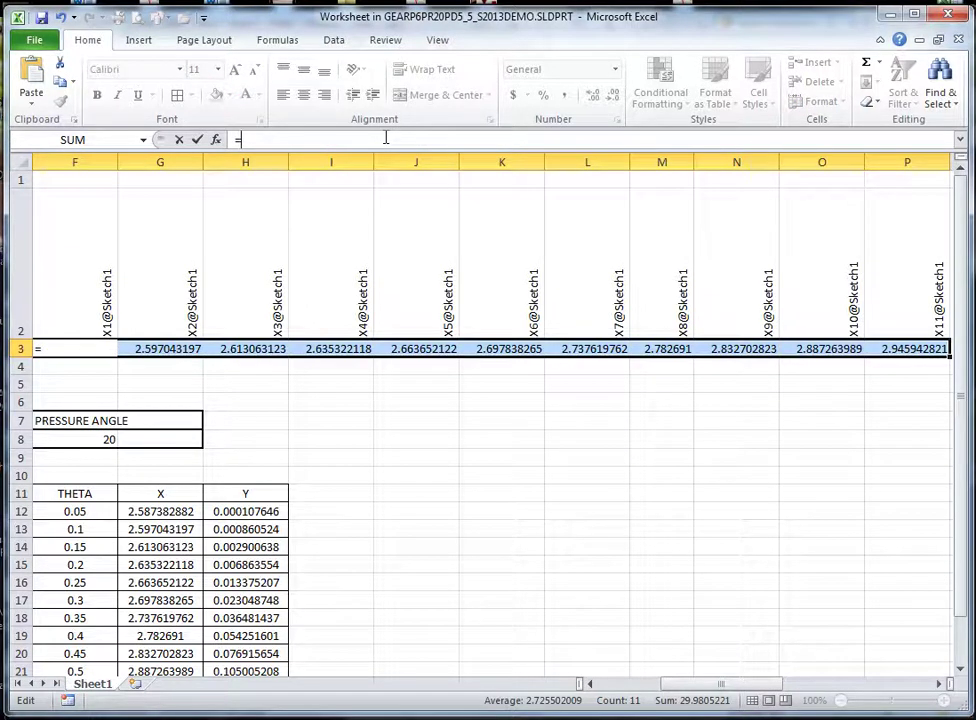
type("TR")
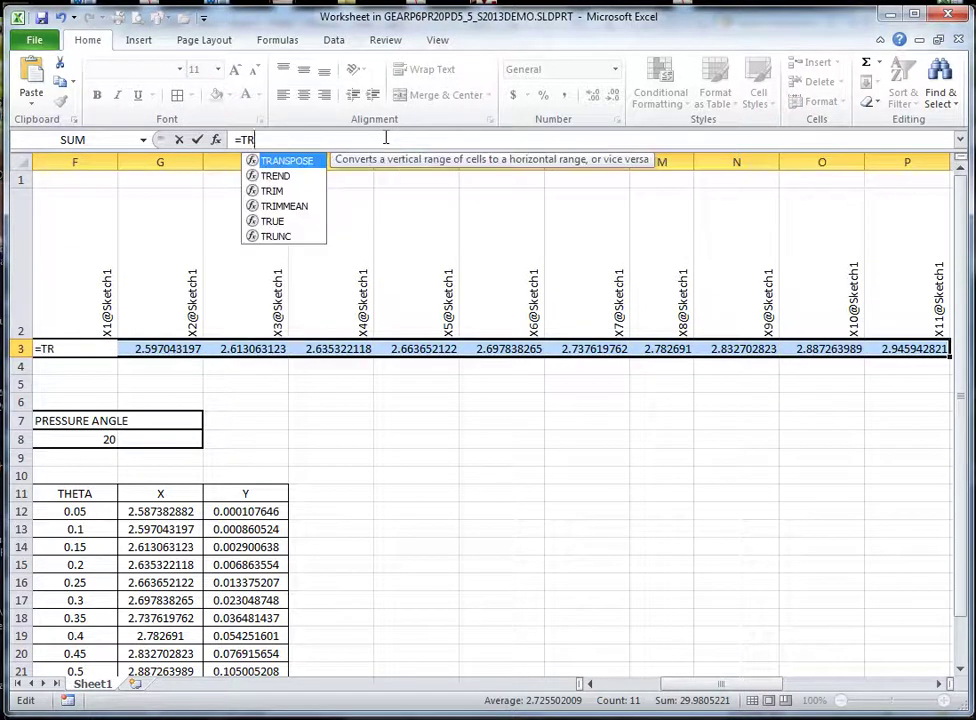
double_click(281, 163)
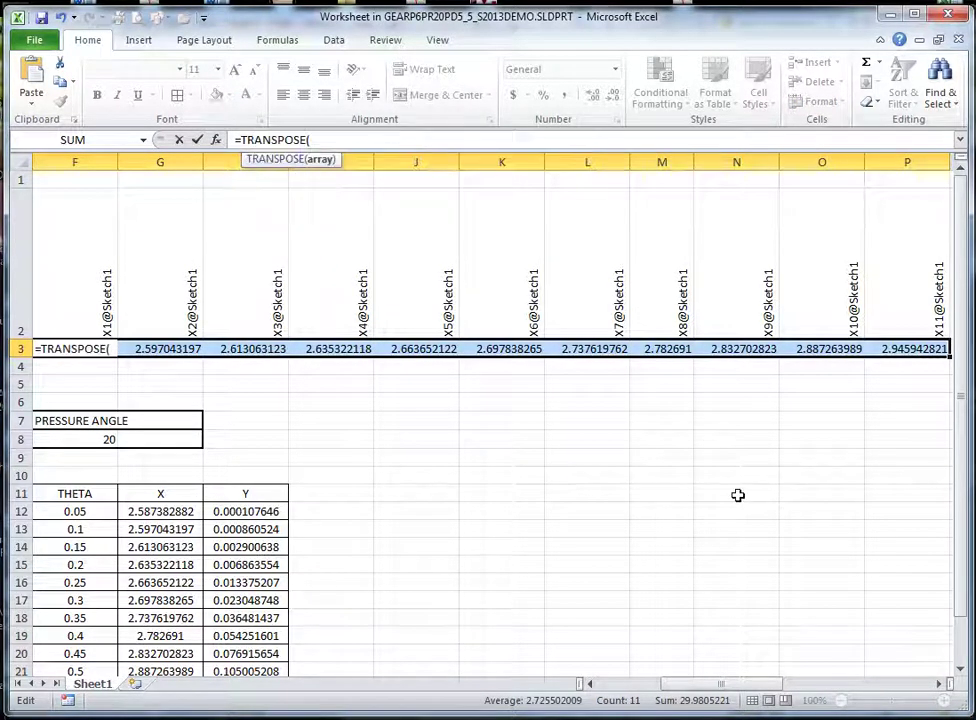
left_click_drag(960, 404, 958, 436)
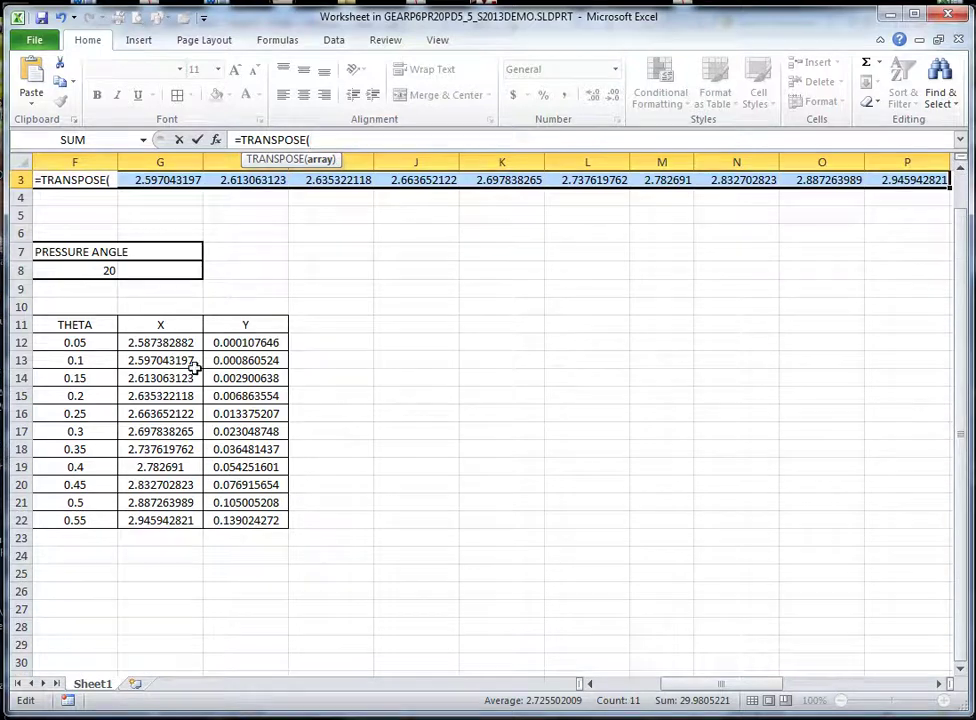
left_click_drag(161, 343, 170, 519)
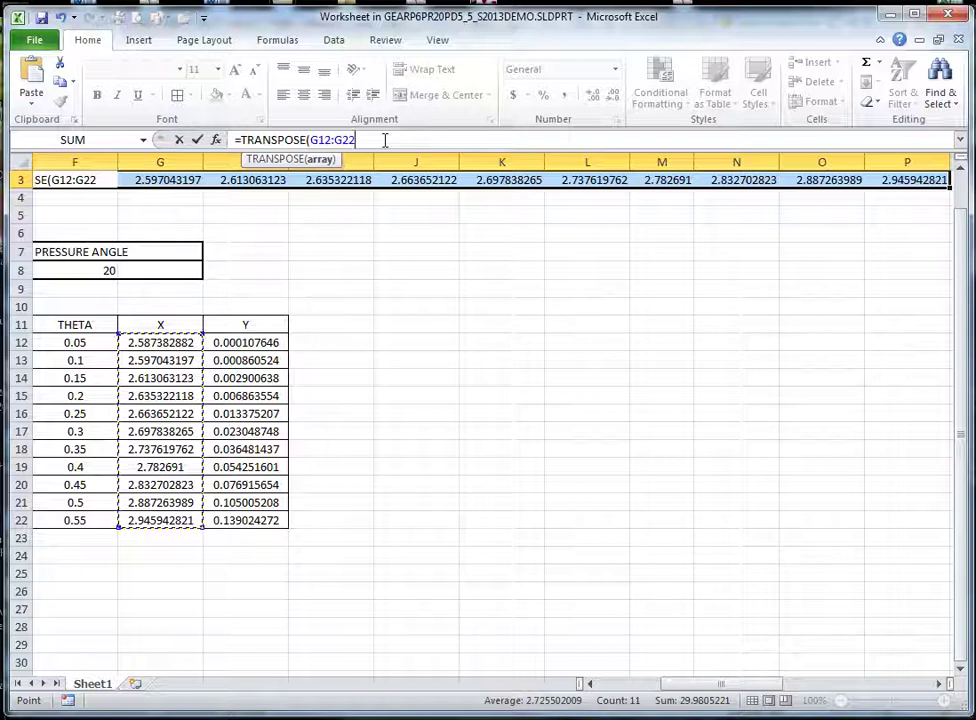
type(")")
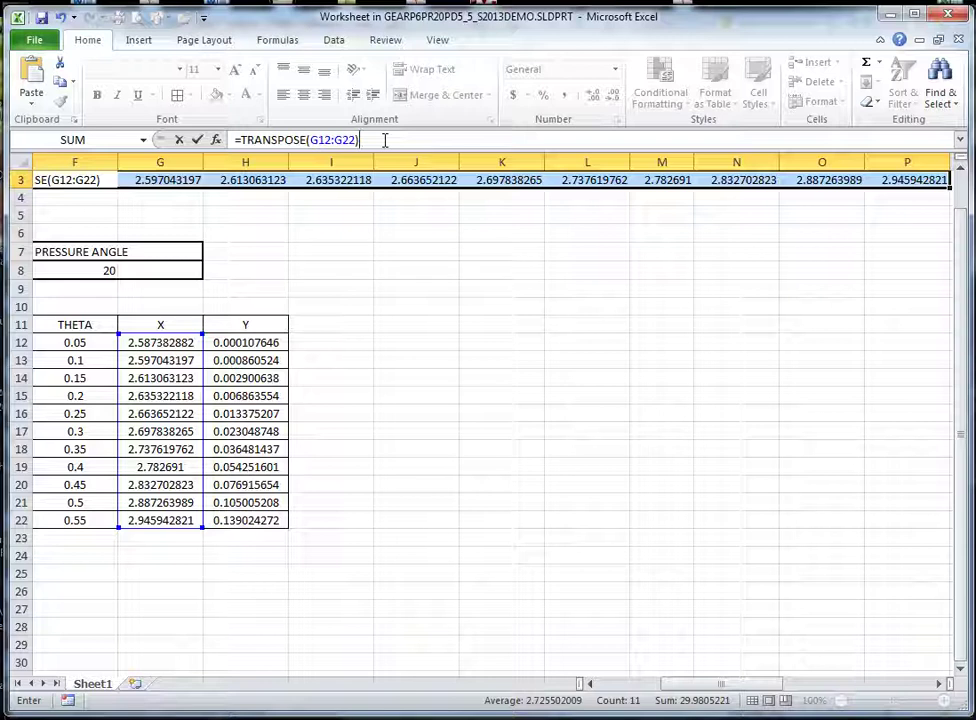
key("ctrl+shift+Return")
Select the Y1–Y11 design-table cells Q3:AA3 in row 3.
left_click(497, 363)
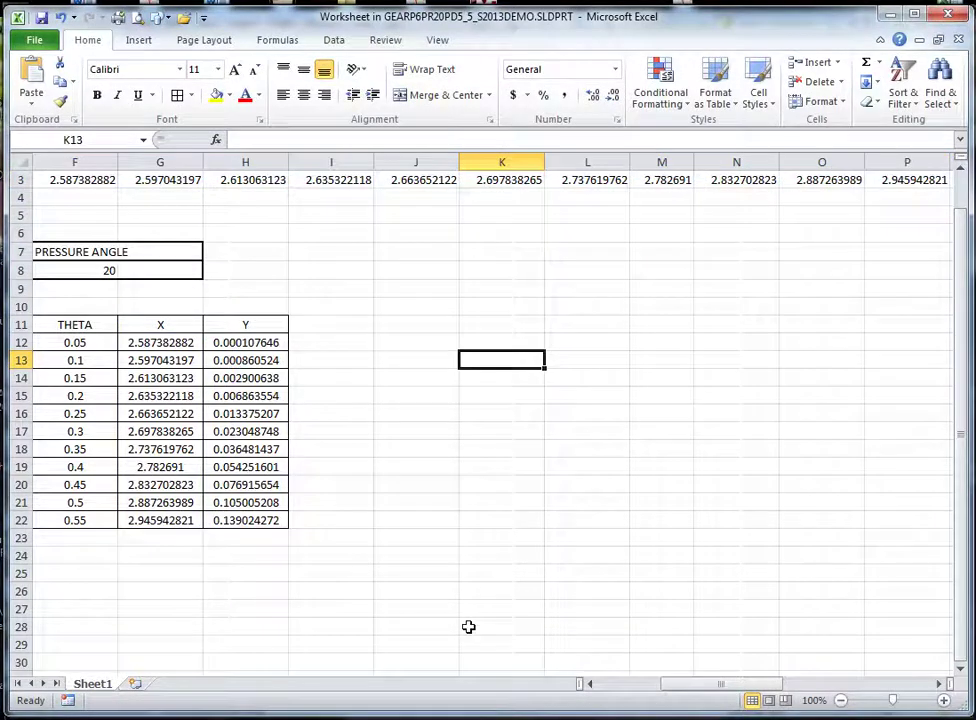
left_click_drag(710, 683, 782, 674)
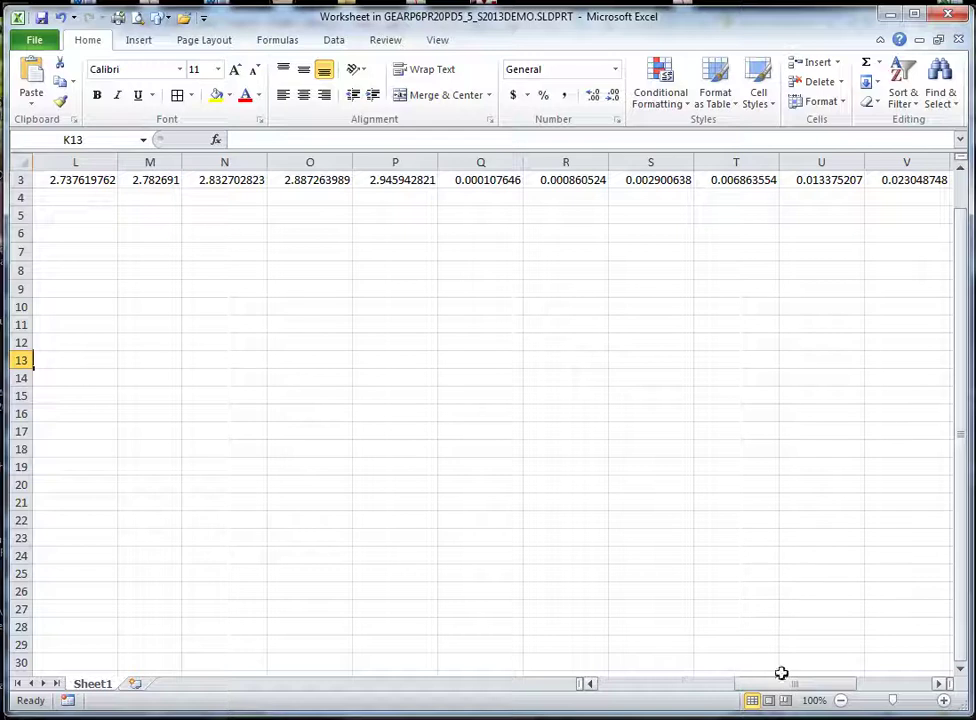
scroll(776, 539, "up", 1)
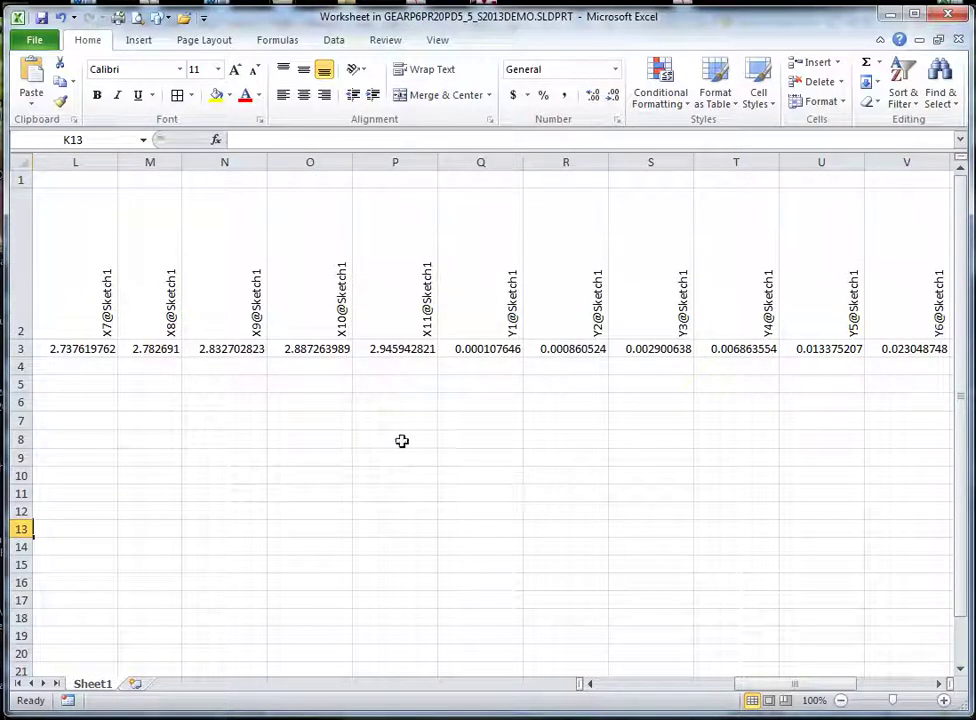
left_click(482, 352)
left_click_drag(806, 689, 867, 689)
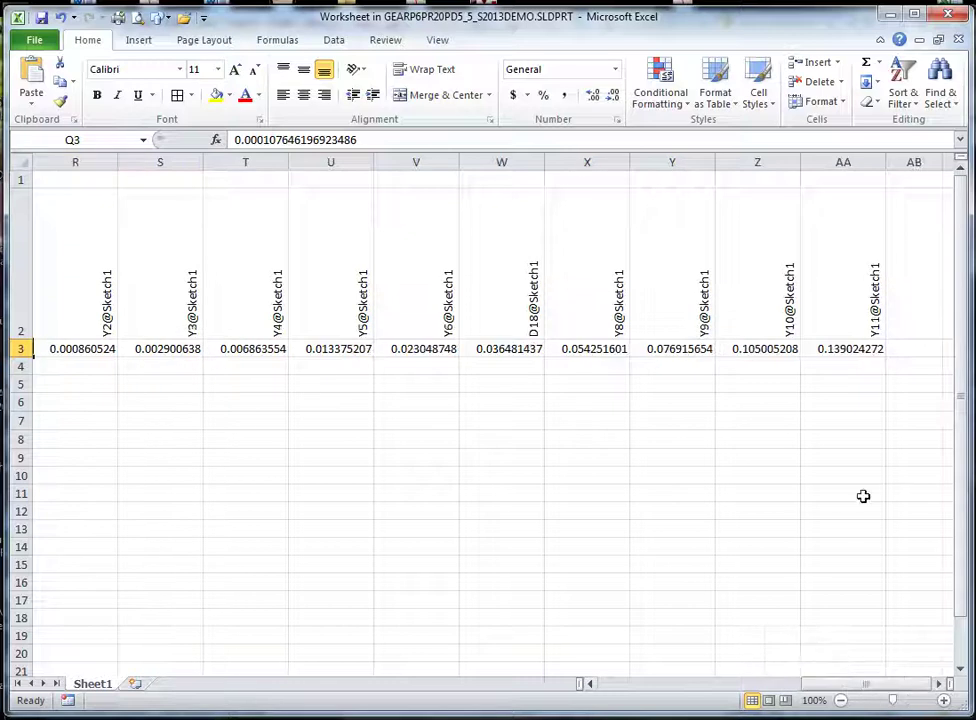
left_click(828, 349, "shift")
Enter =TRANSPOSE(H12:H22) as an array formula across Q3:AA3.
left_click(392, 138)
double_click(392, 138)
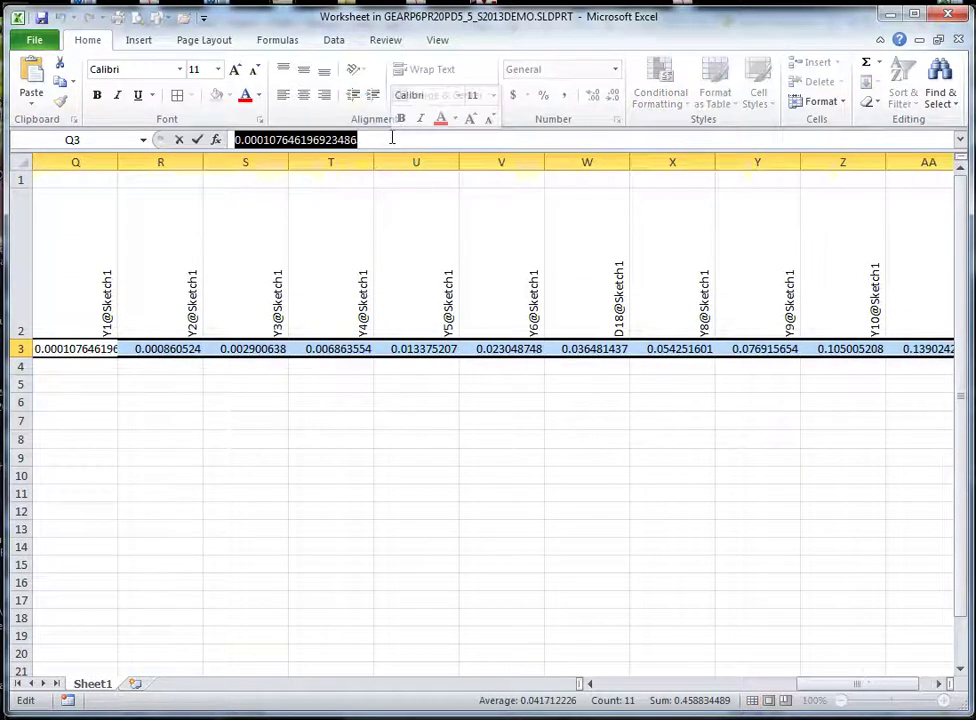
type("=")
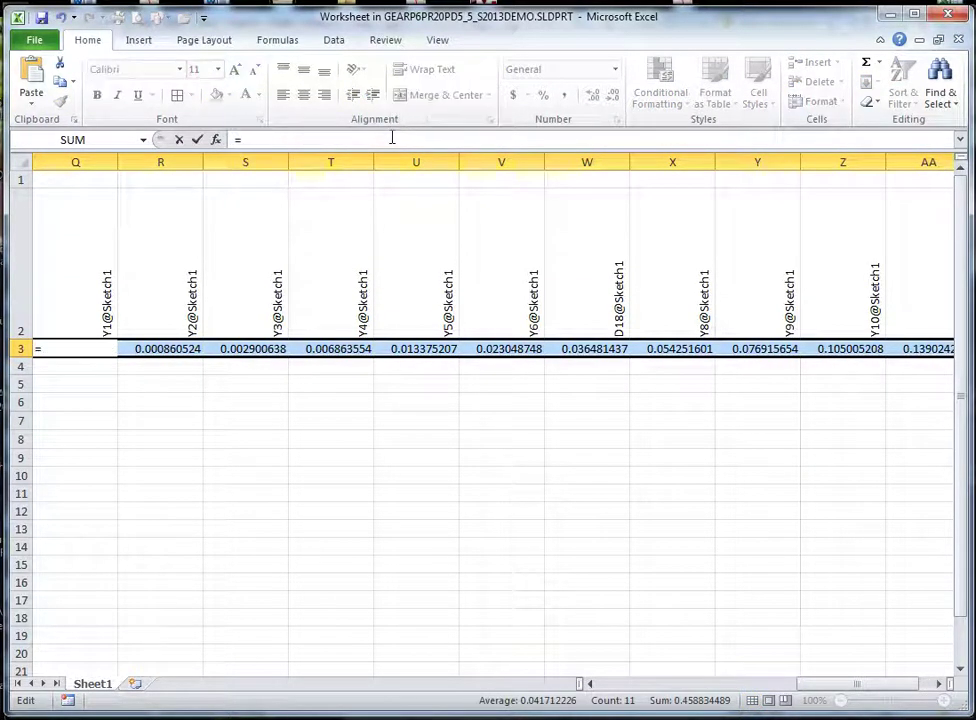
type("TR")
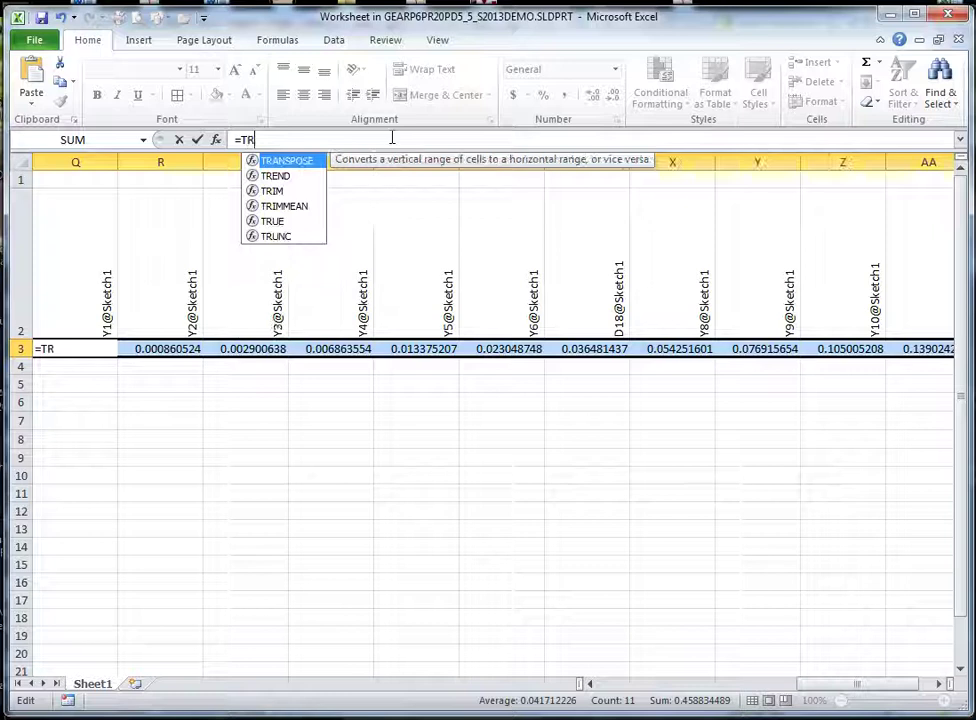
double_click(266, 160)
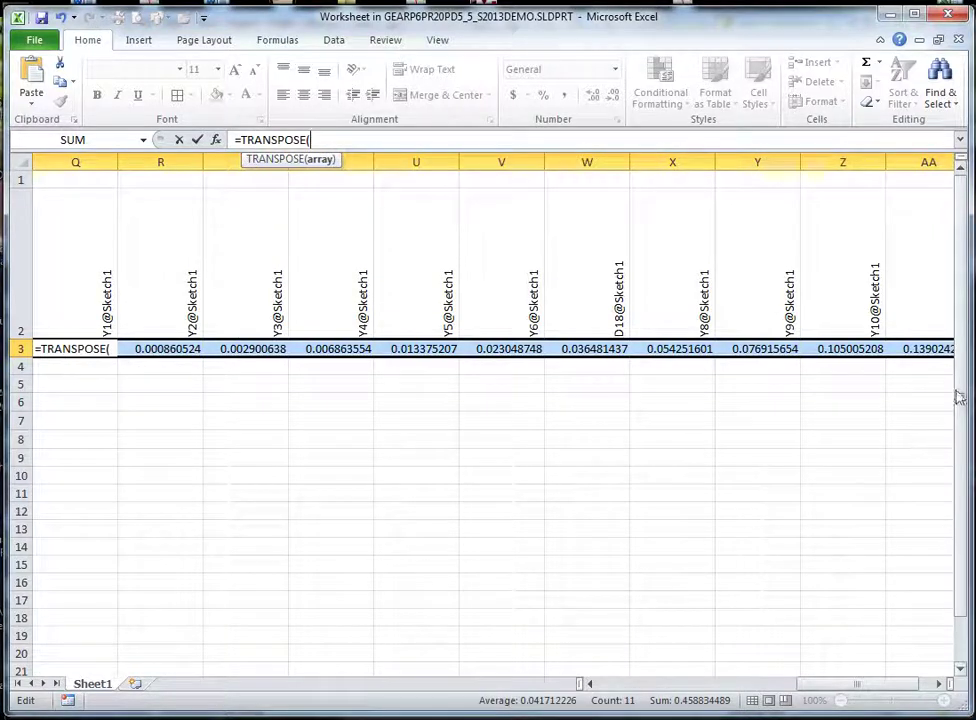
left_click_drag(960, 396, 962, 435)
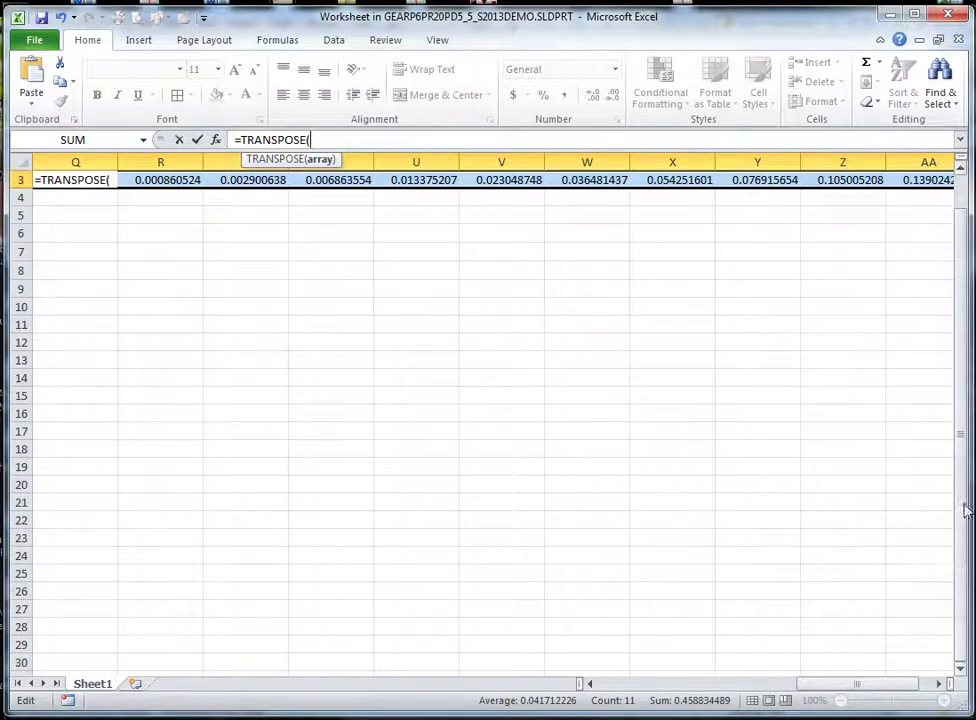
left_click(704, 684)
left_click_drag(243, 342, 256, 515)
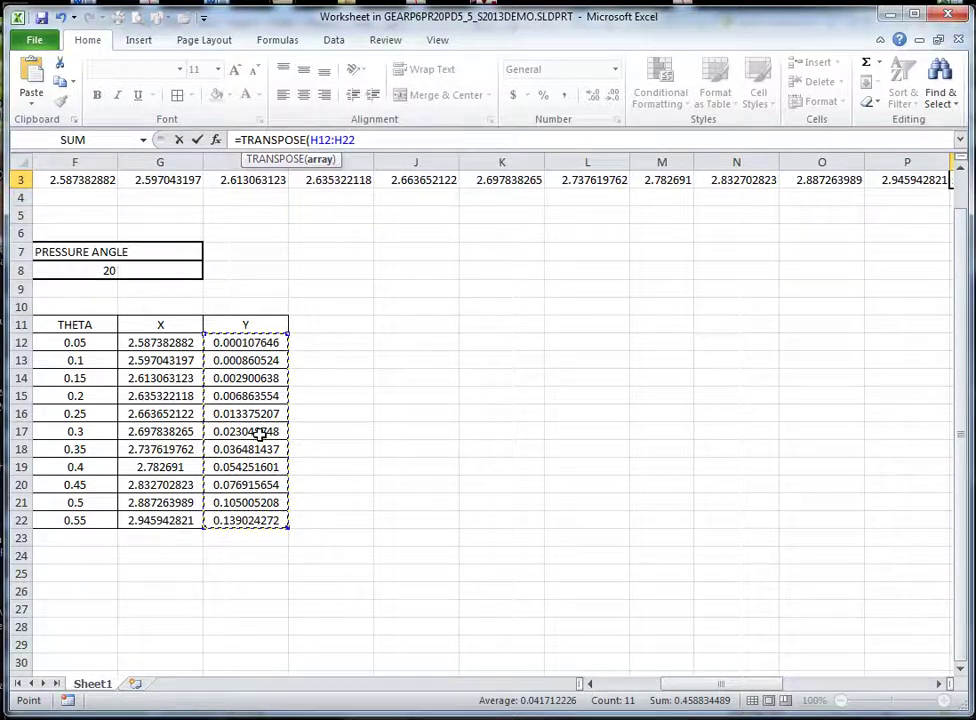
left_click(375, 137)
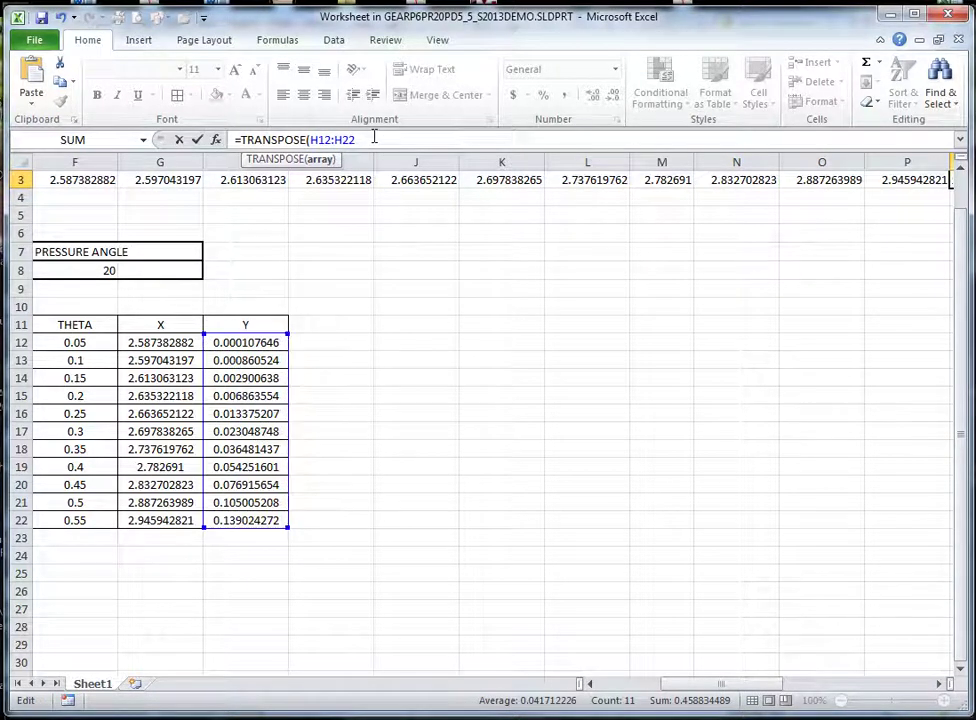
type(")")
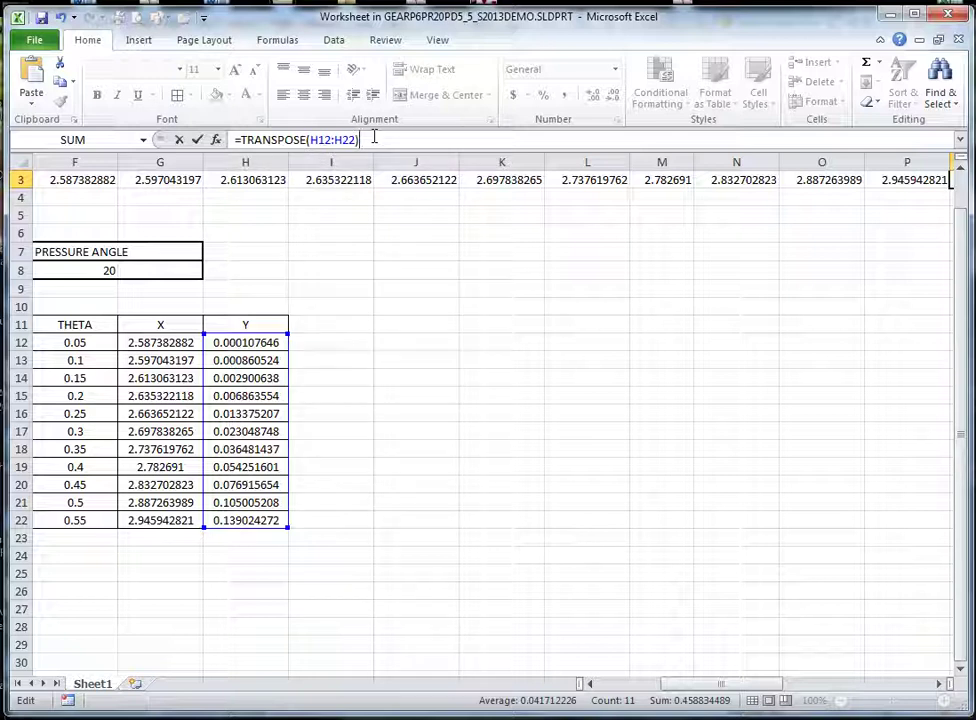
key("ctrl+shift+Return")
left_click(578, 362)
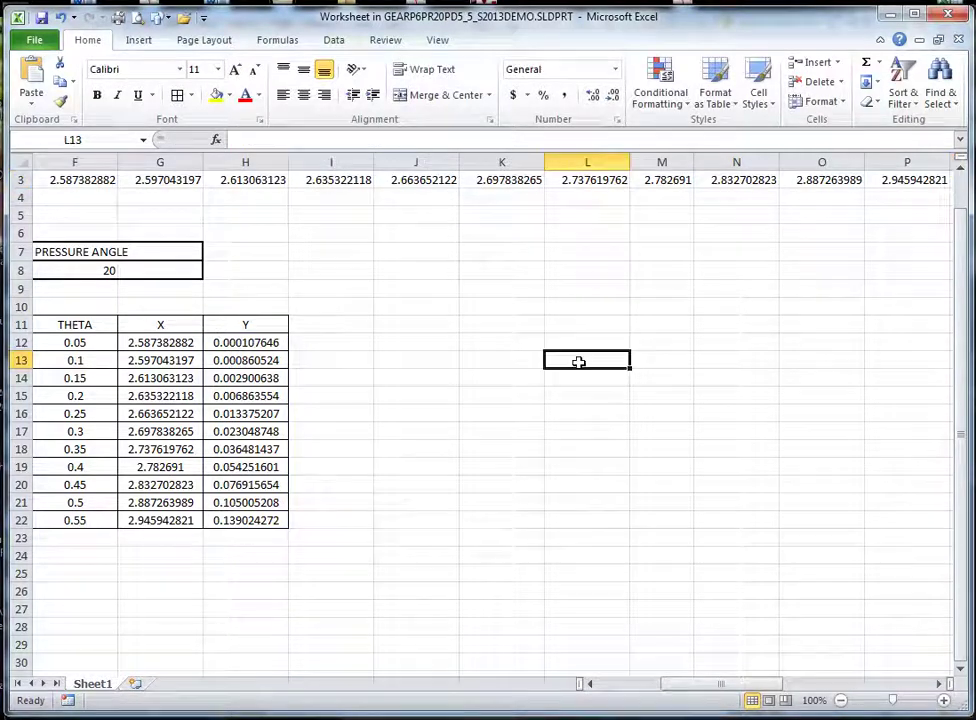
Save the embedded design-table worksheet and return to SolidWorks.
left_click_drag(719, 684, 676, 702)
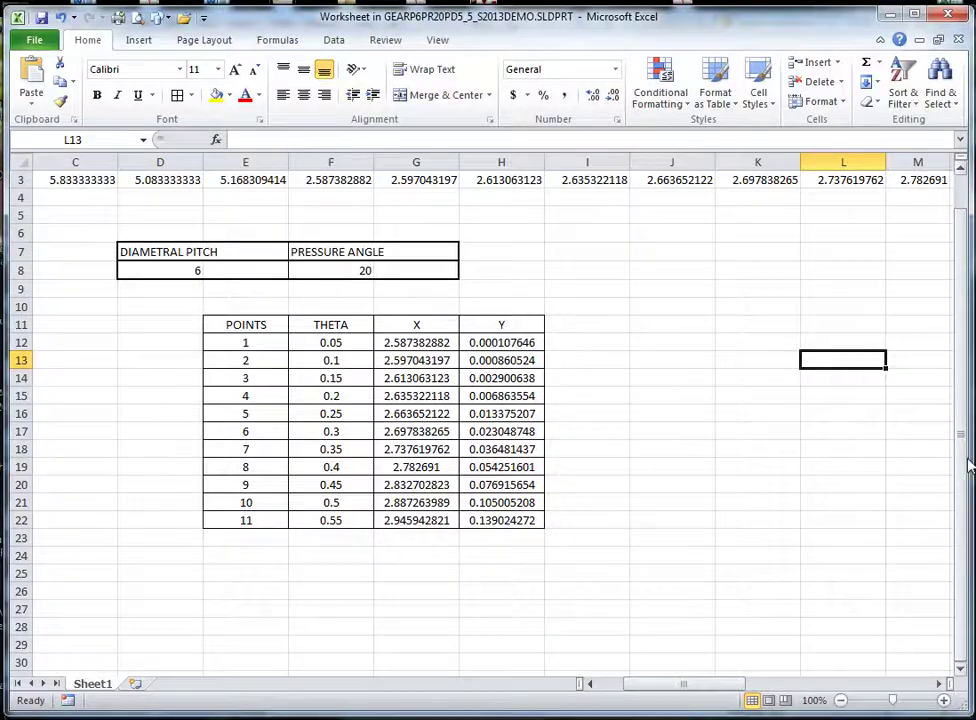
left_click_drag(965, 432, 963, 398)
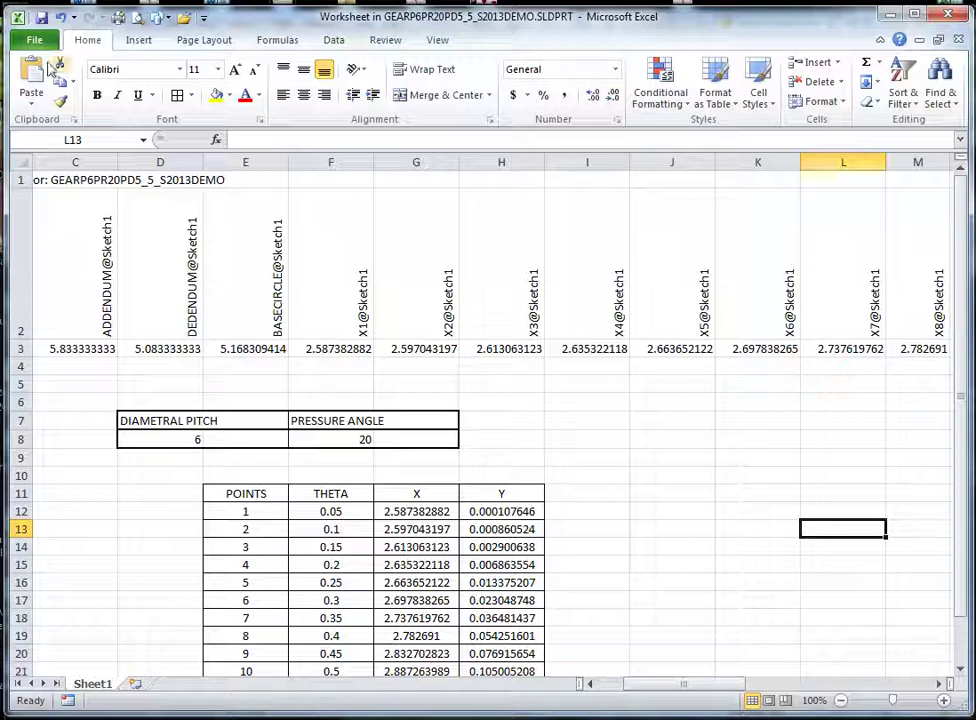
left_click(42, 20)
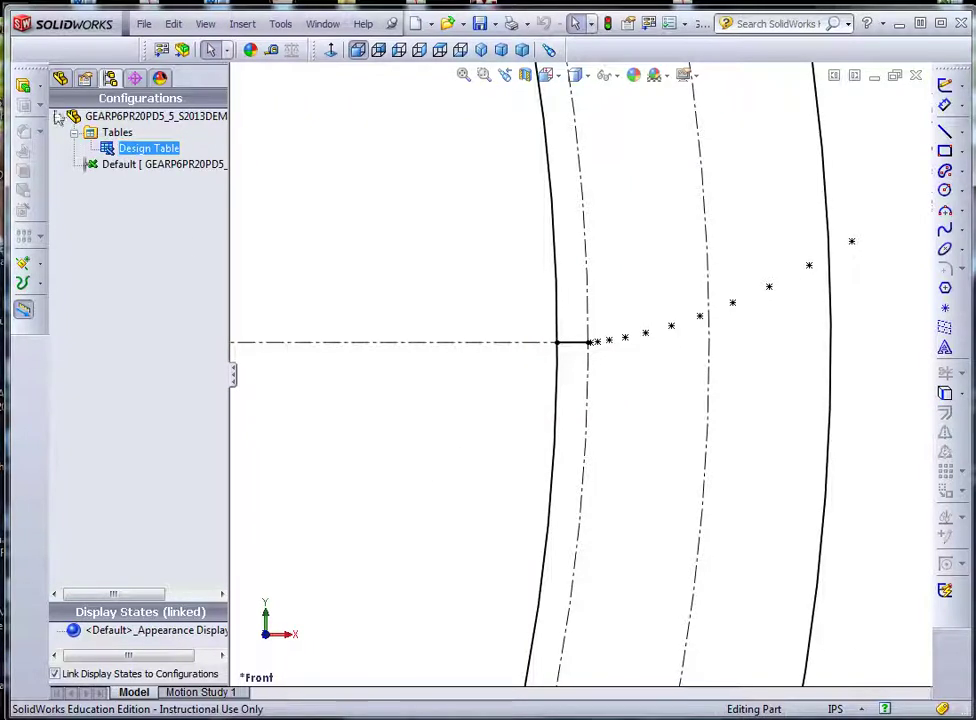
Edit Sketch1 from the feature tree and zoom in on the dimensioned involute points.
left_click(60, 78)
left_click(78, 245)
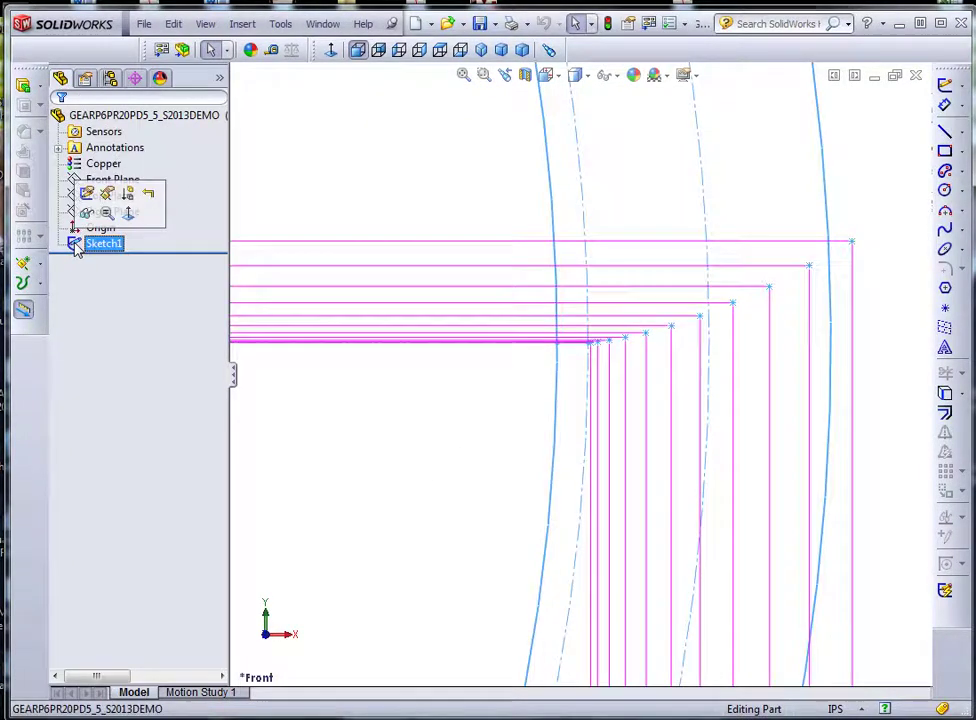
left_click(86, 195)
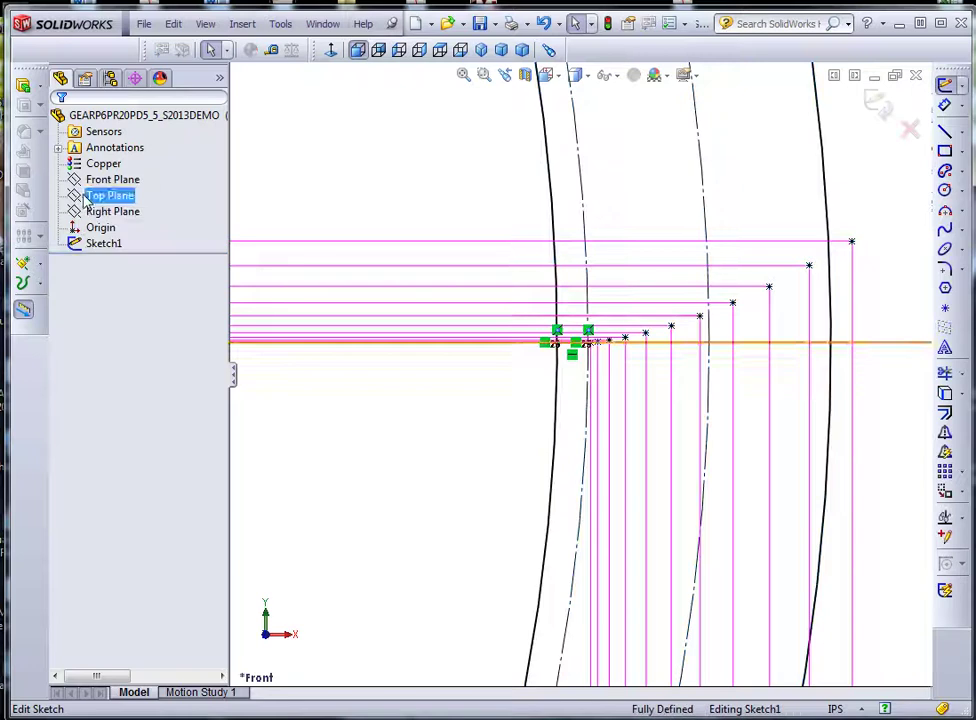
left_click(464, 78)
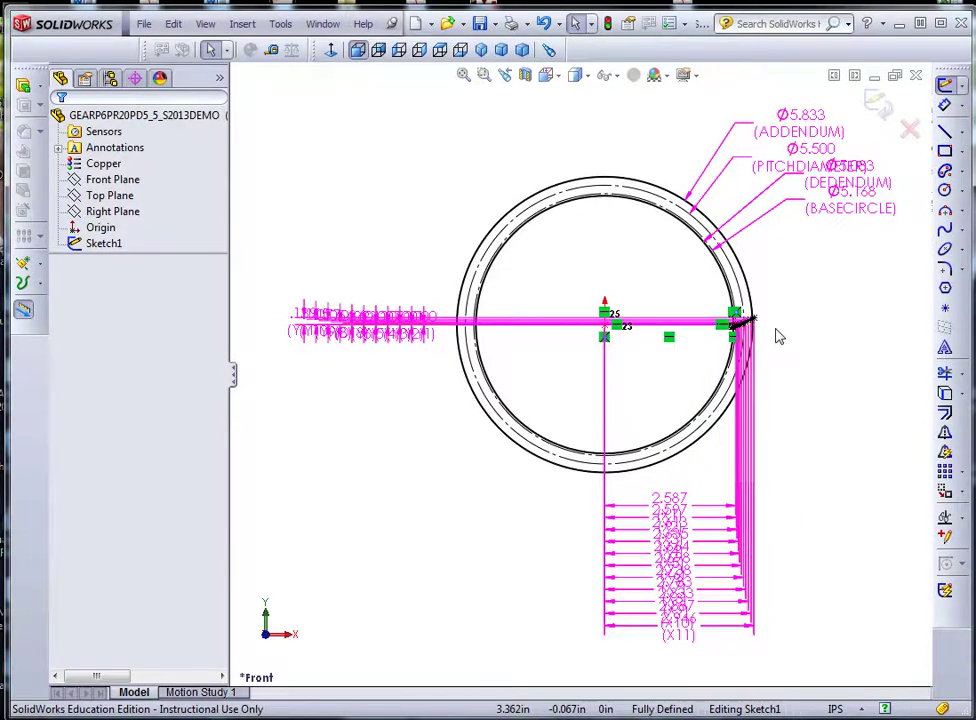
scroll(777, 337, "down", 8)
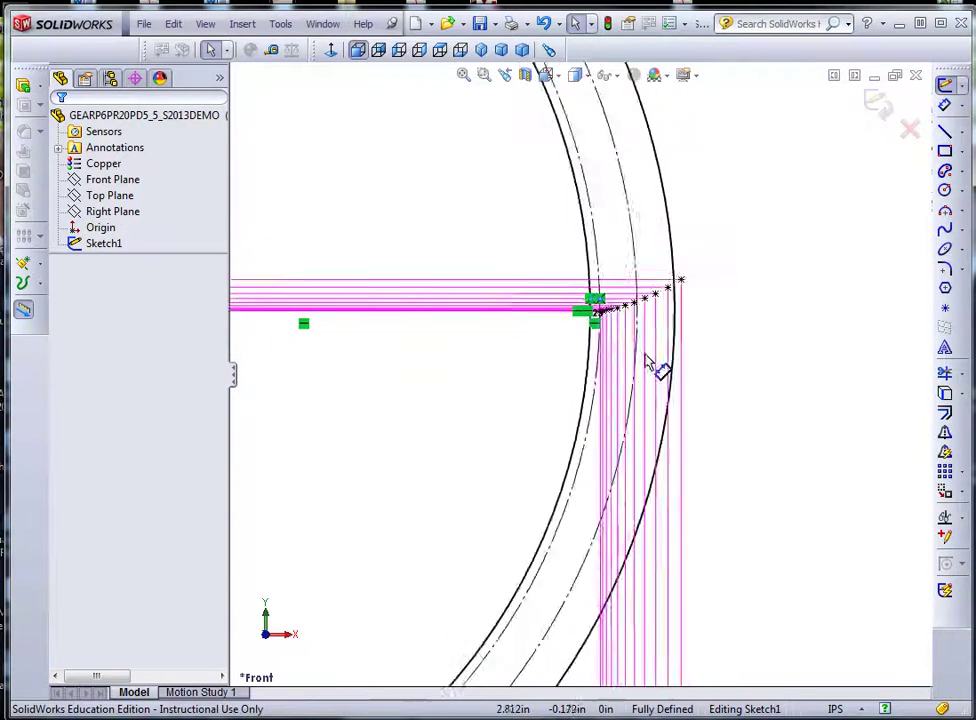
scroll(612, 308, "down", 8)
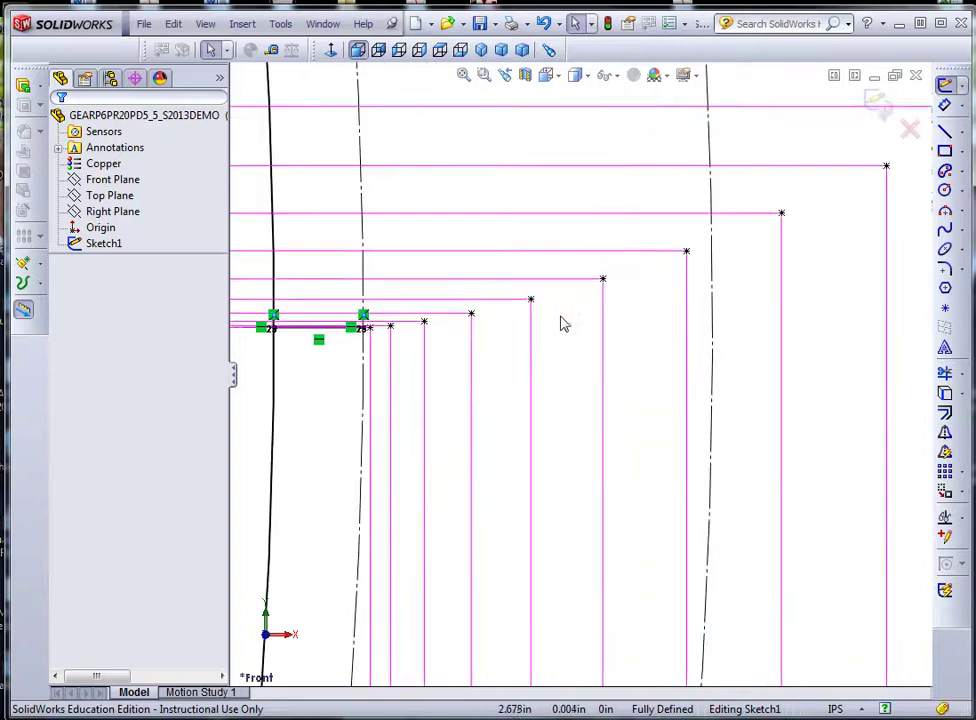
scroll(510, 348, "down", 2)
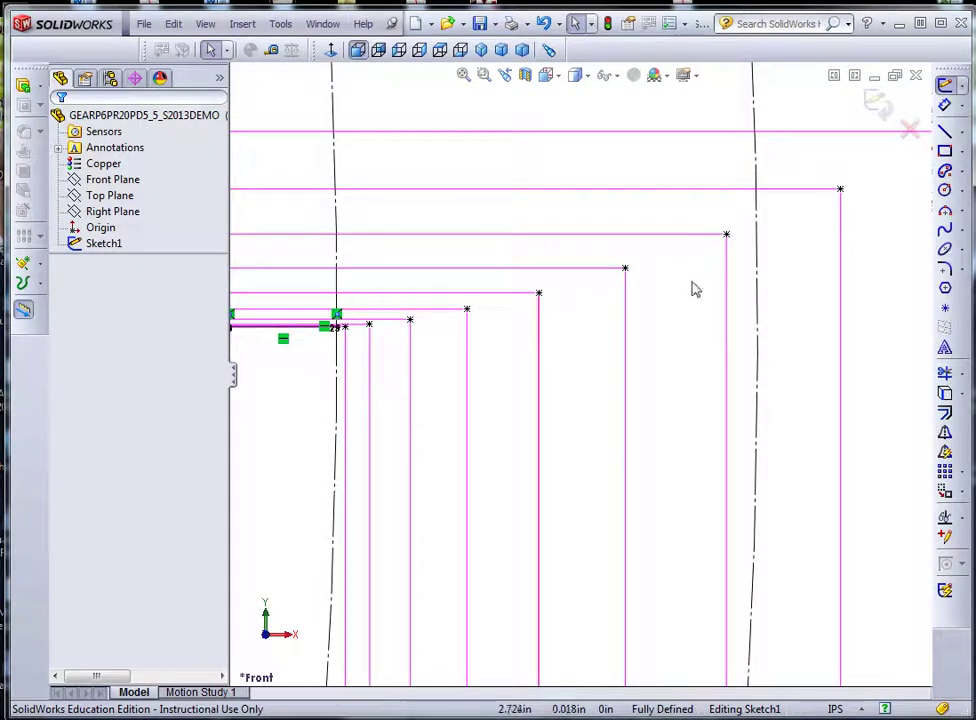
Start a spline at the base-circle end point through the next two involute points.
left_click(944, 229)
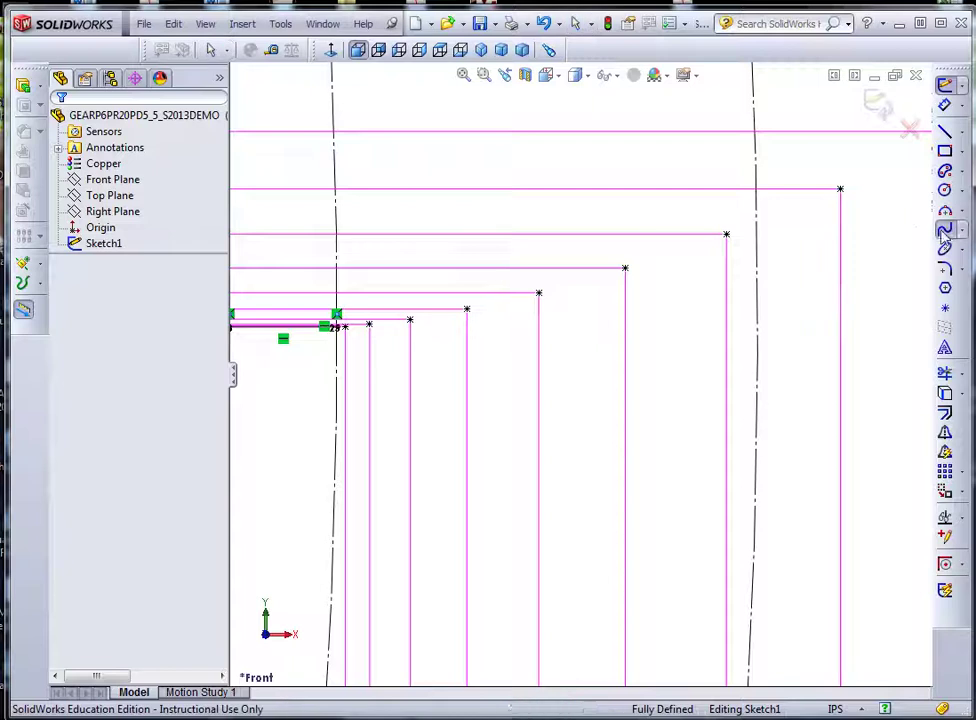
scroll(405, 355, "down", 2)
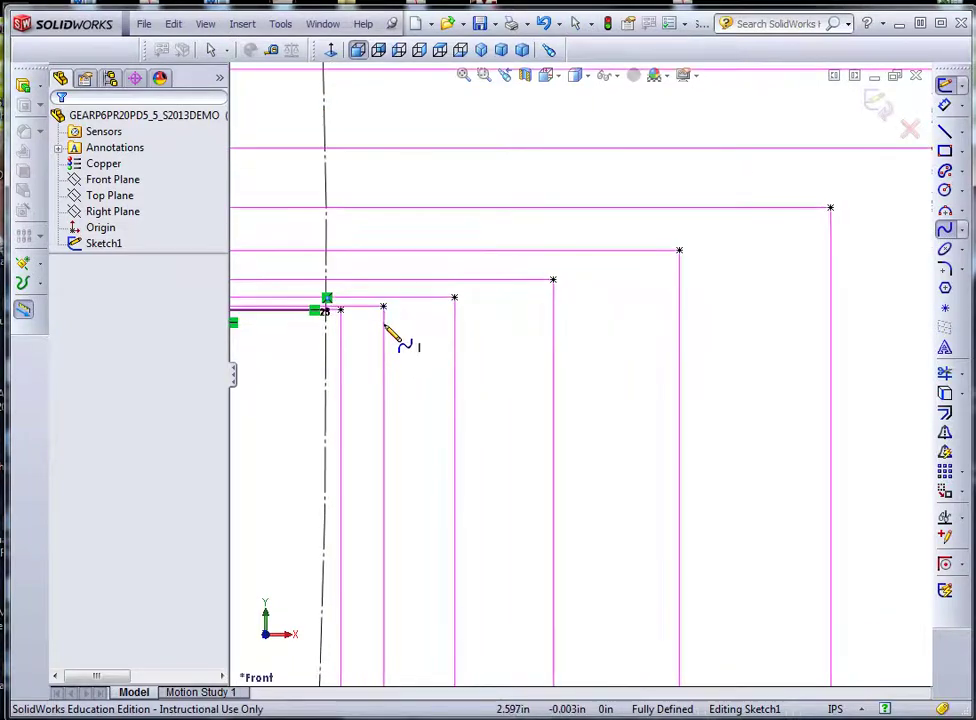
scroll(350, 332, "down", 3)
scroll(330, 320, "down", 2)
scroll(342, 347, "down", 1)
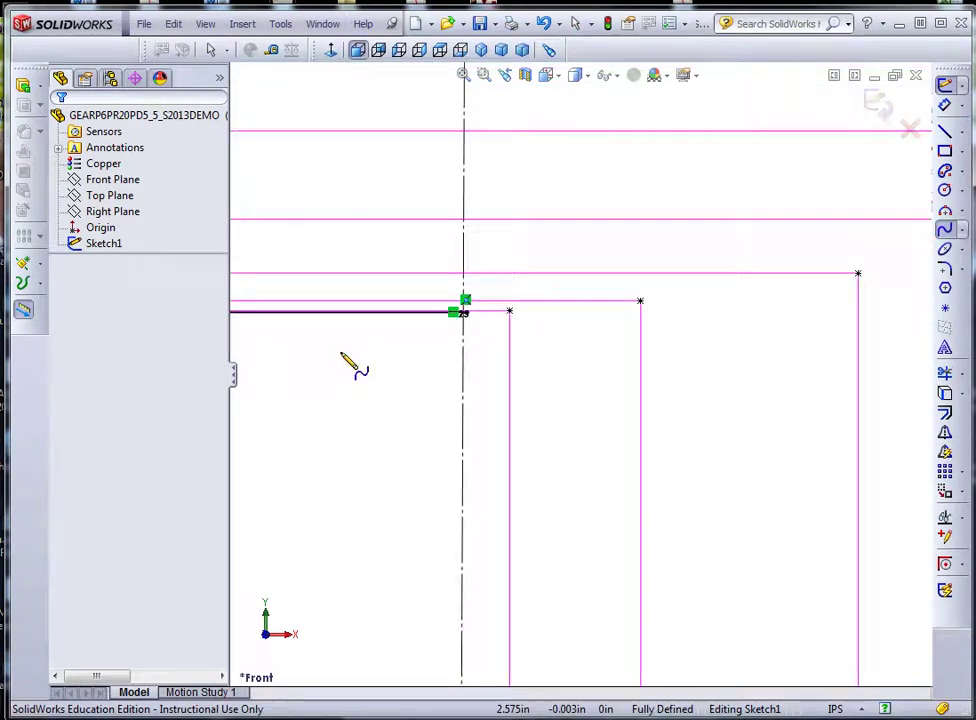
left_click(465, 312)
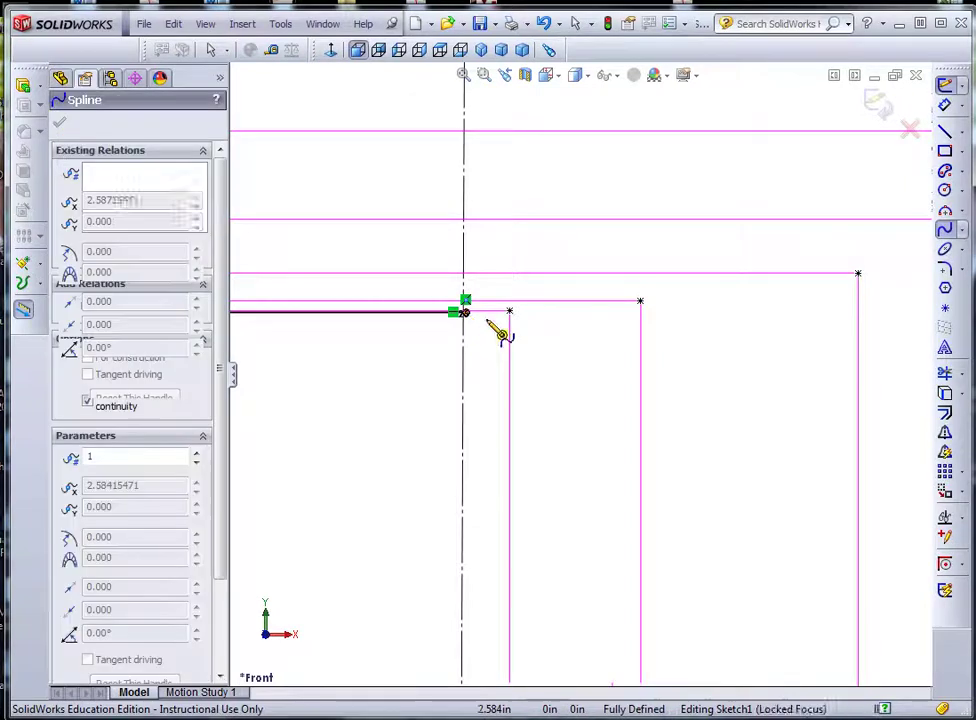
left_click(640, 300)
left_click(858, 273)
scroll(863, 290, "up", 5)
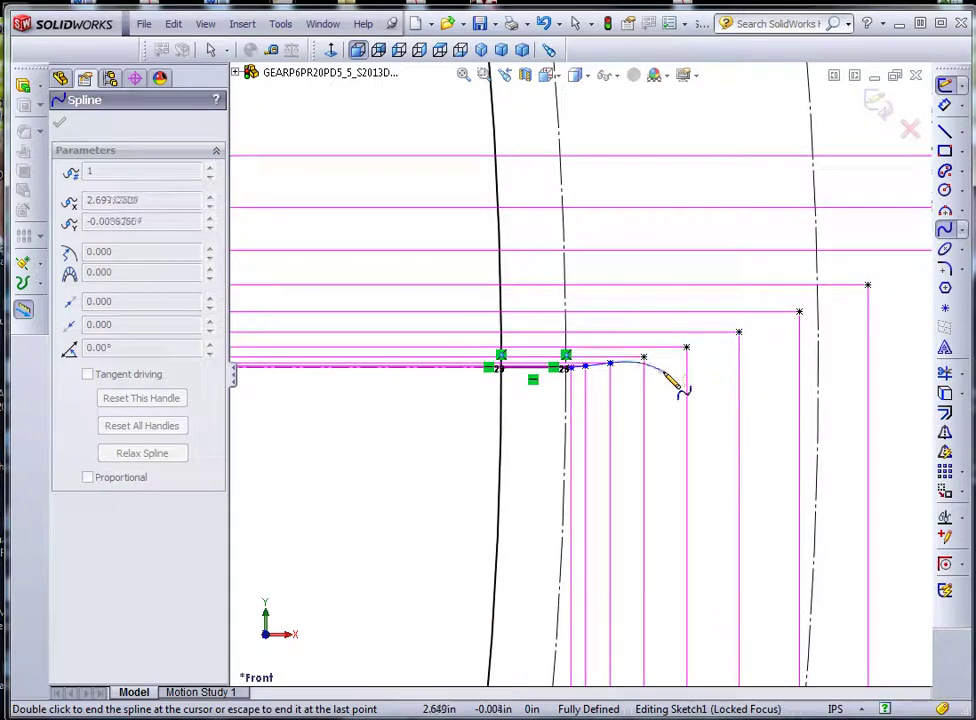
Continue the spline through the remaining involute points, finishing at the outermost one.
left_click(686, 347)
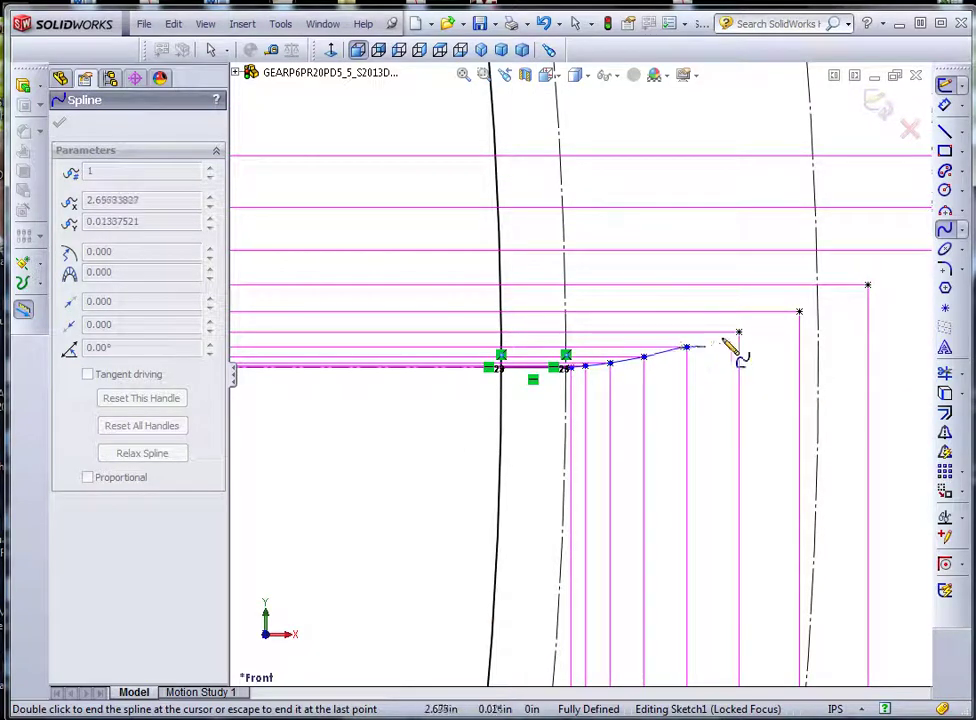
left_click(738, 332)
left_click(799, 312)
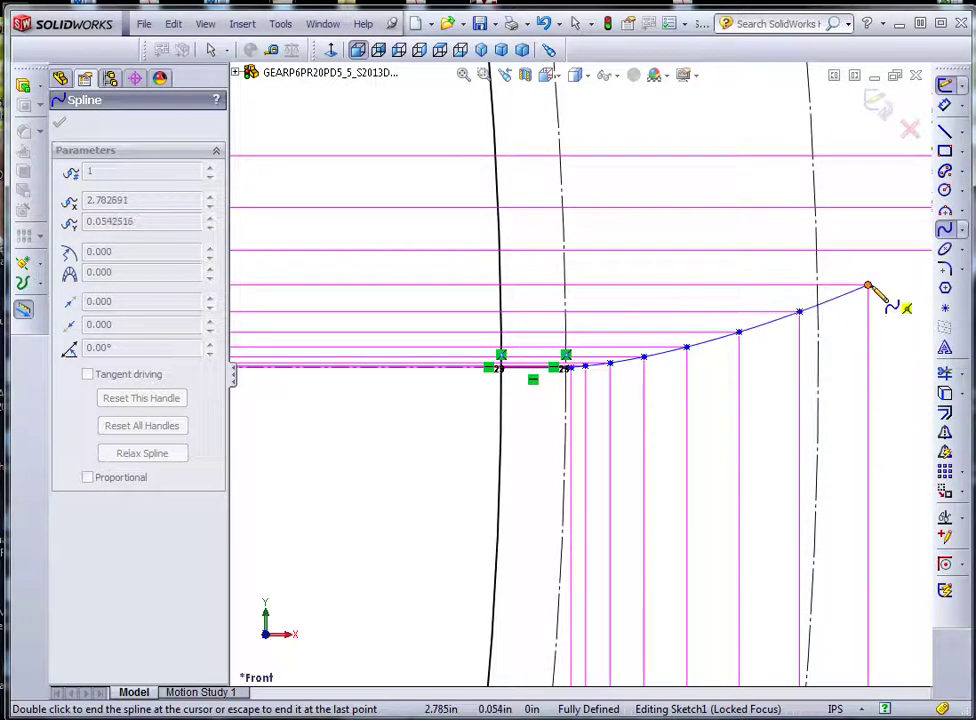
left_click(867, 285)
scroll(880, 292, "up", 2)
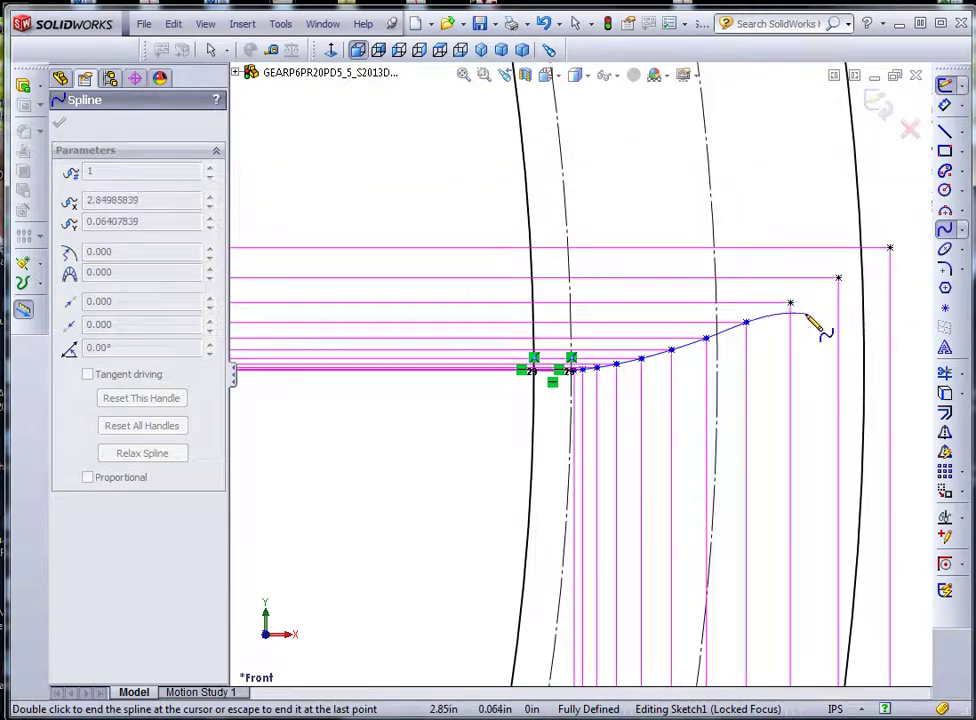
left_click(838, 279)
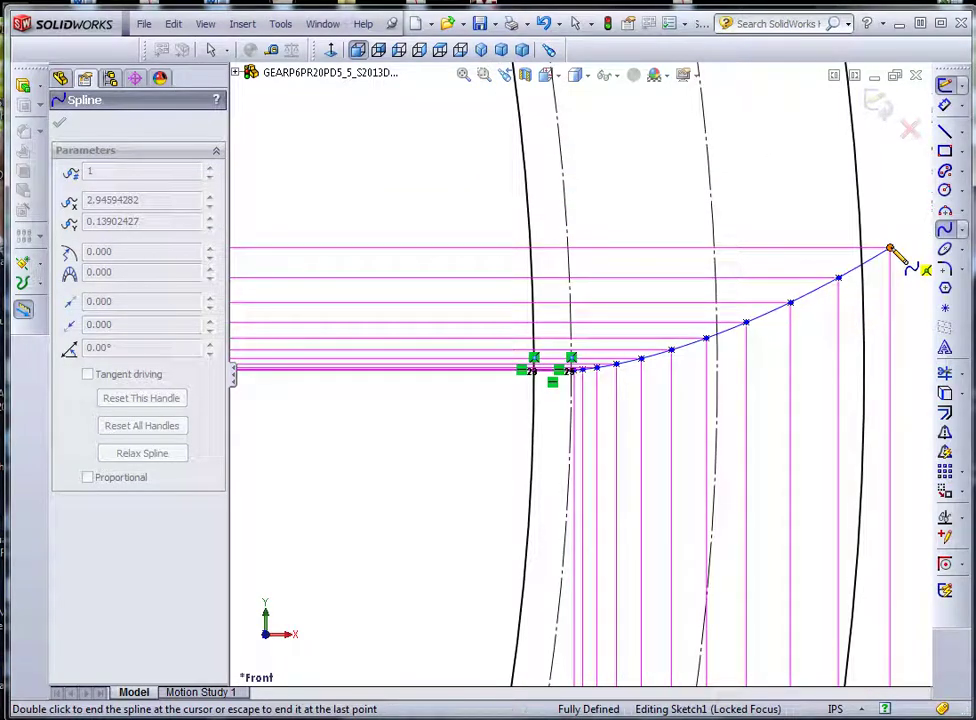
left_click(890, 248)
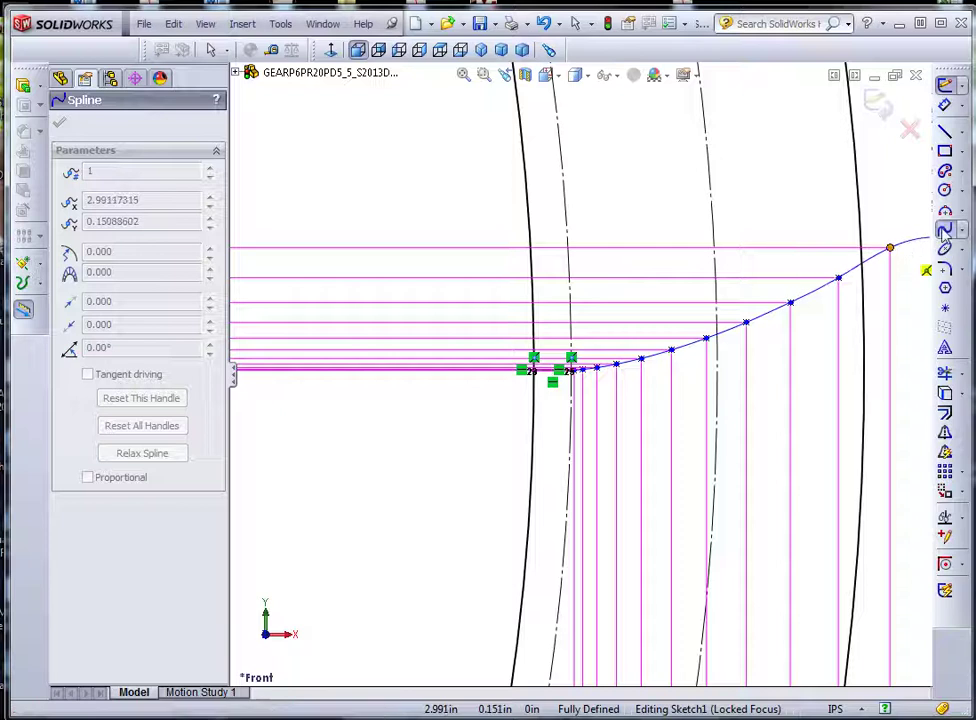
left_click(944, 231)
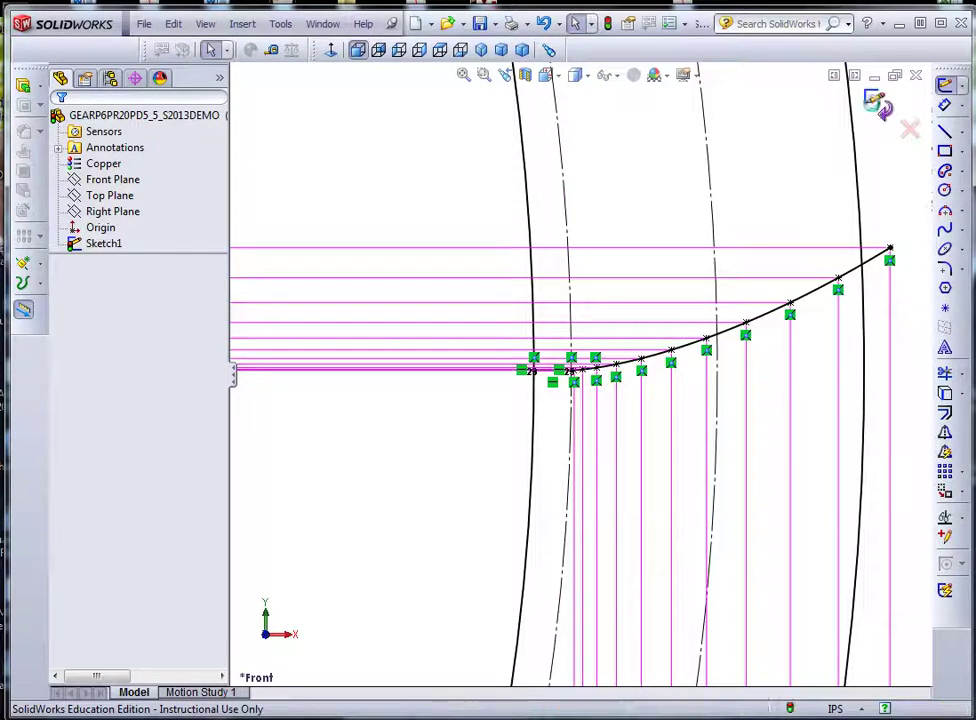
Exit Sketch1, leaving the involute spline fully defined.
left_click(876, 106)
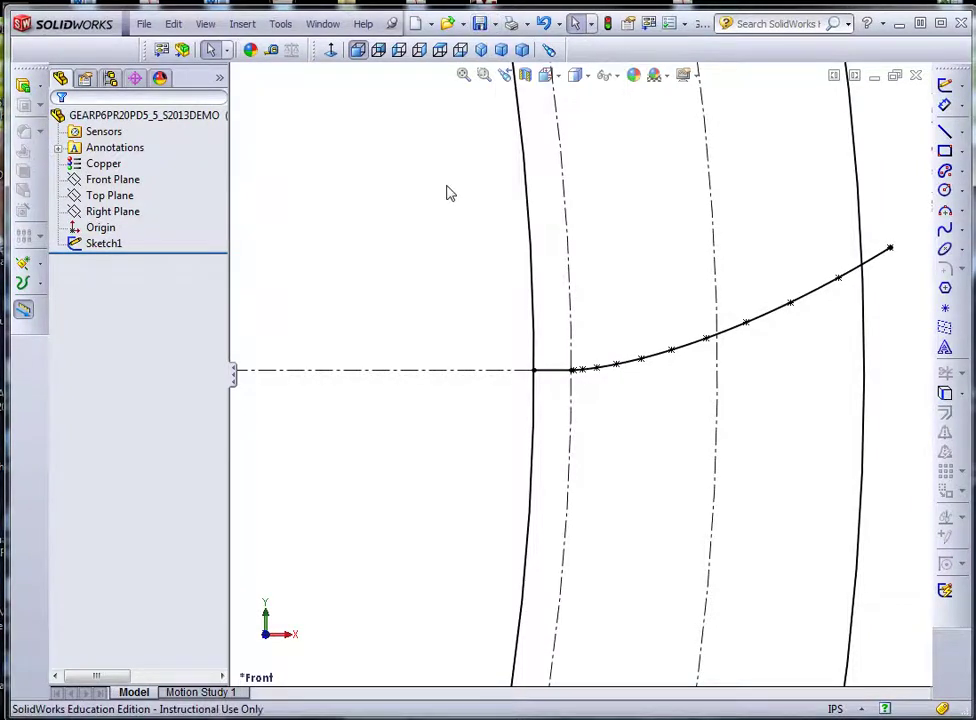
key("z")
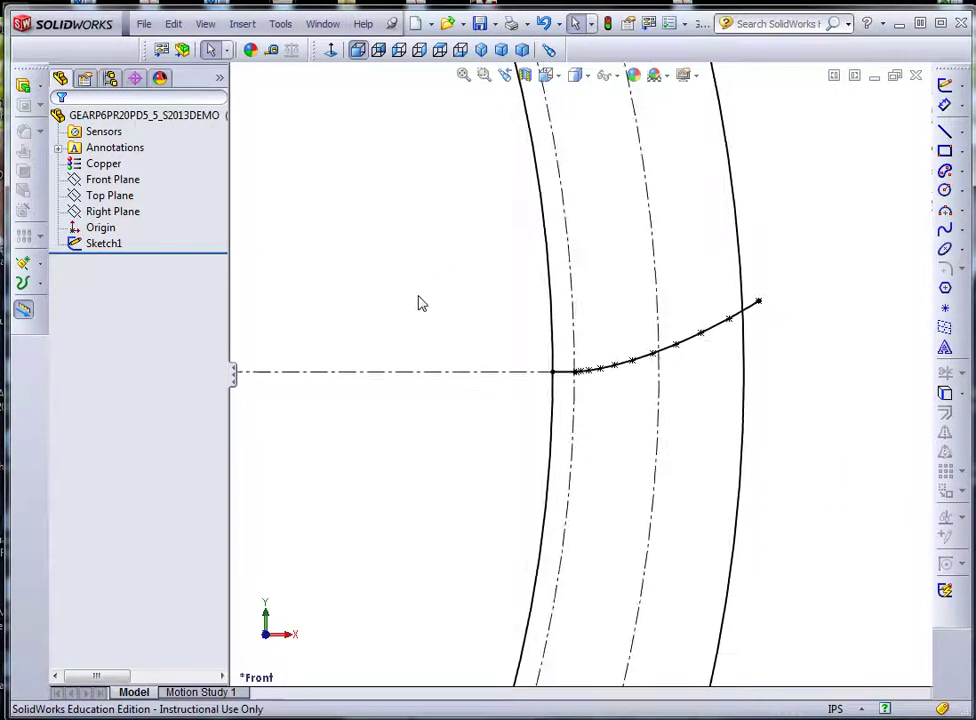